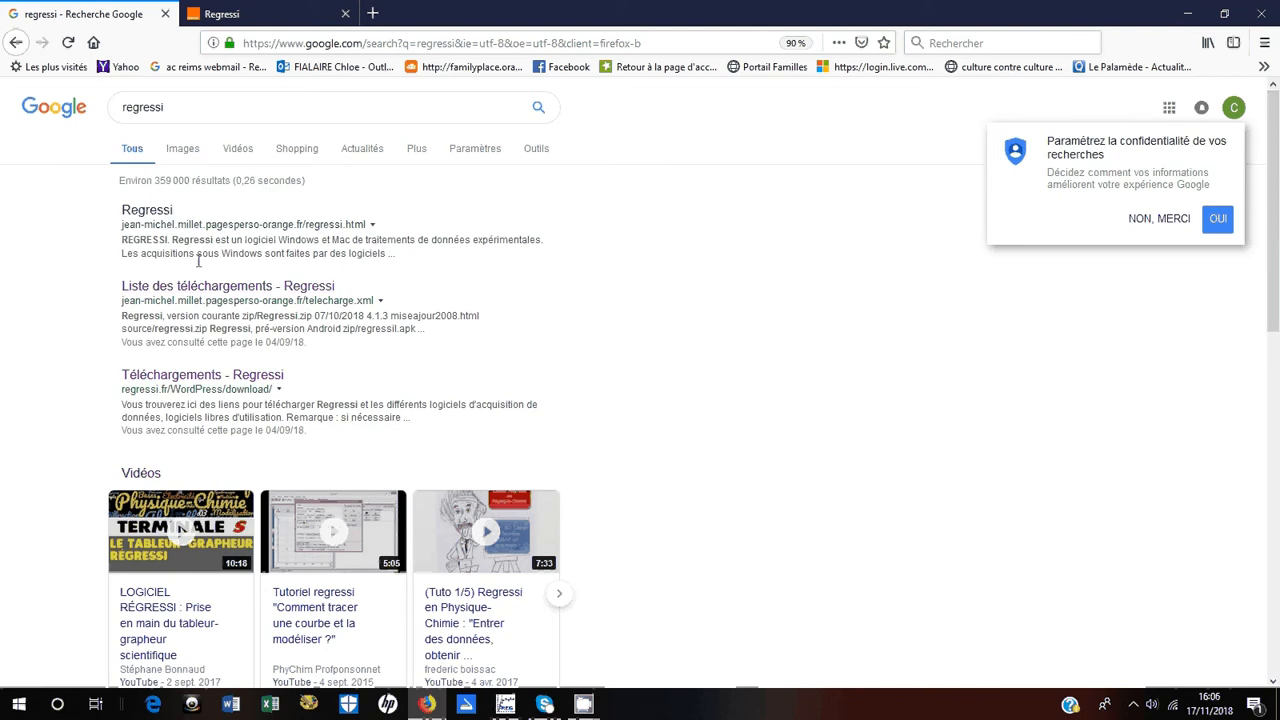
Switch to Regressi and create a new file with keyboard data entry (Clavier).
{"action": "left_click", "coordinate": [229, 16]}
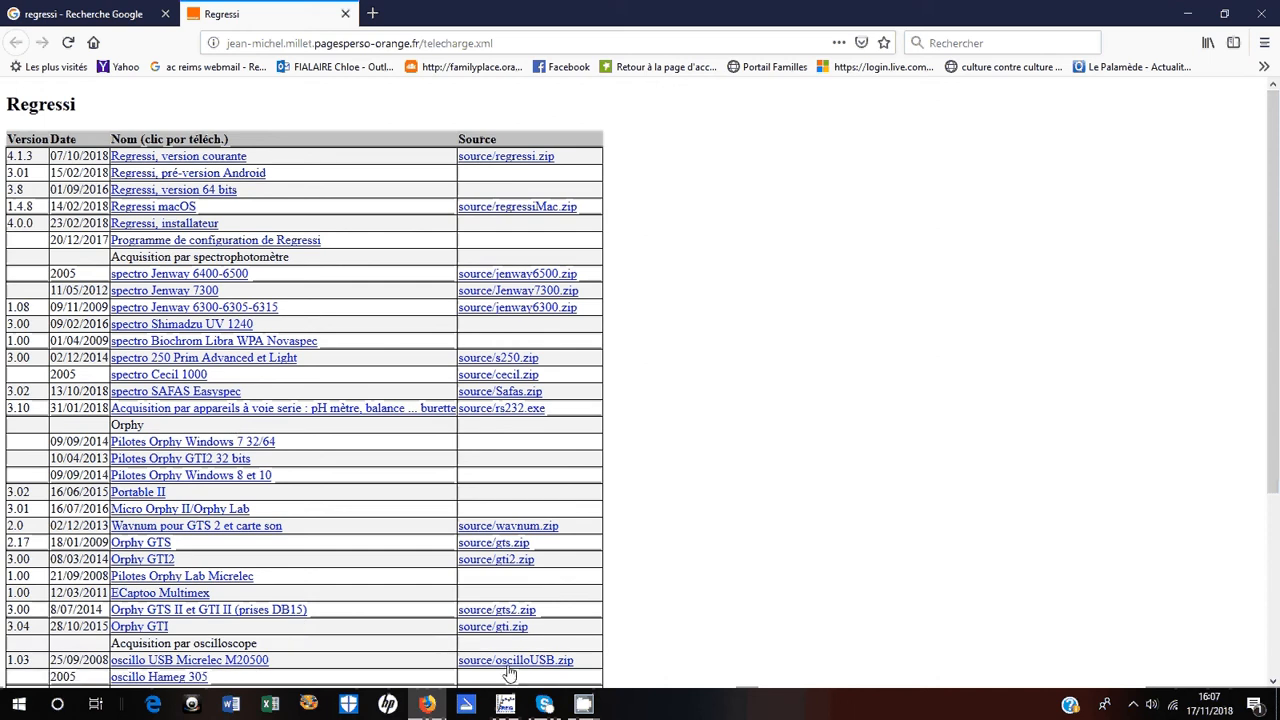
{"action": "left_click", "coordinate": [502, 706]}
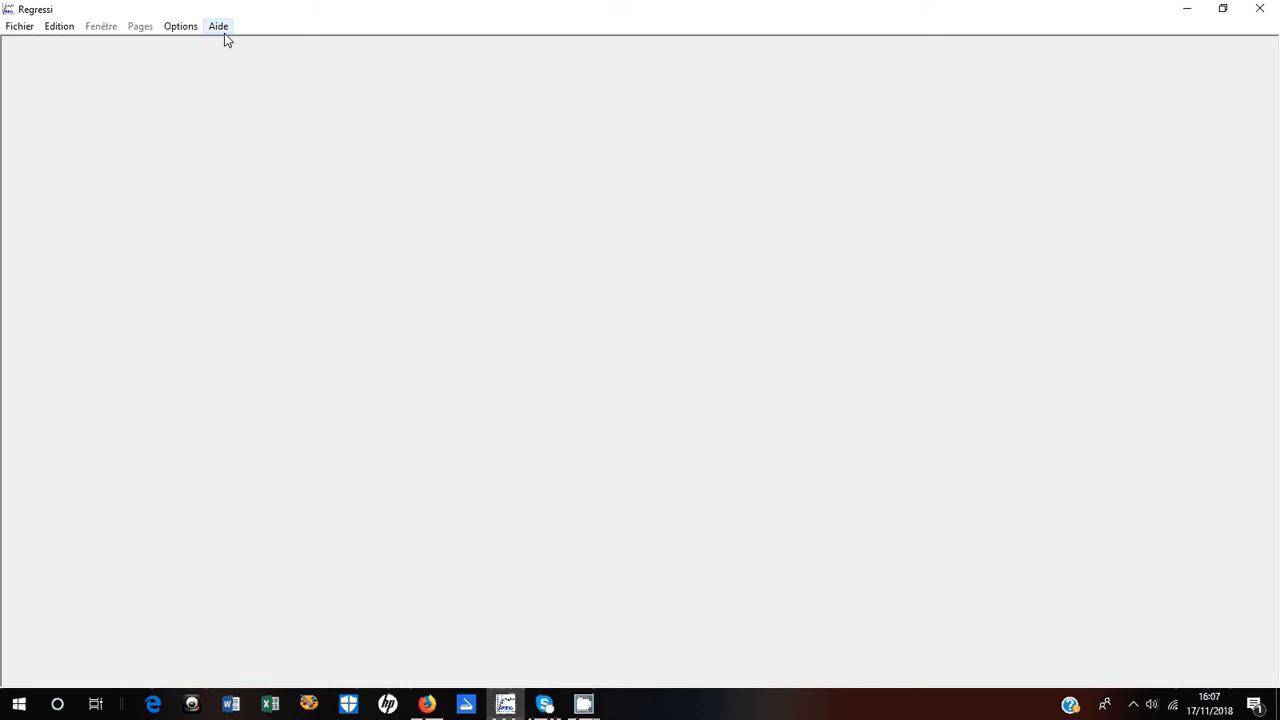
{"action": "left_click", "coordinate": [19, 30]}
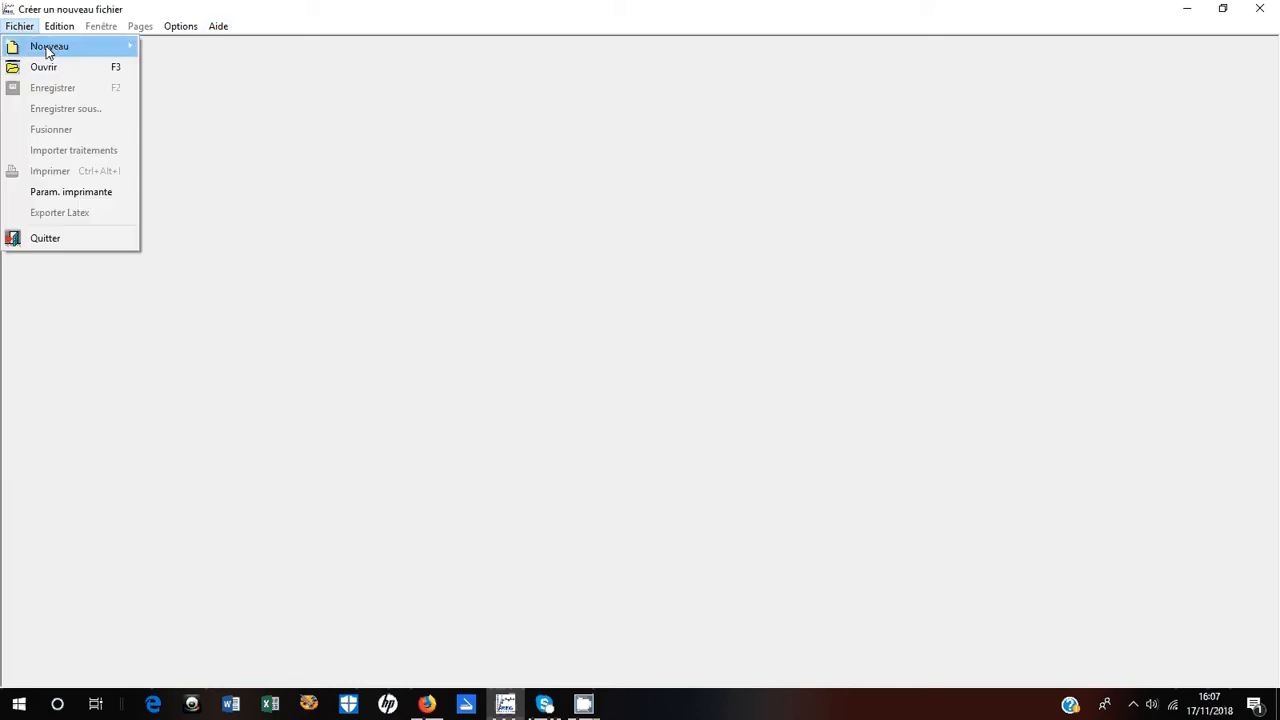
{"action": "mouse_move", "coordinate": [47, 52]}
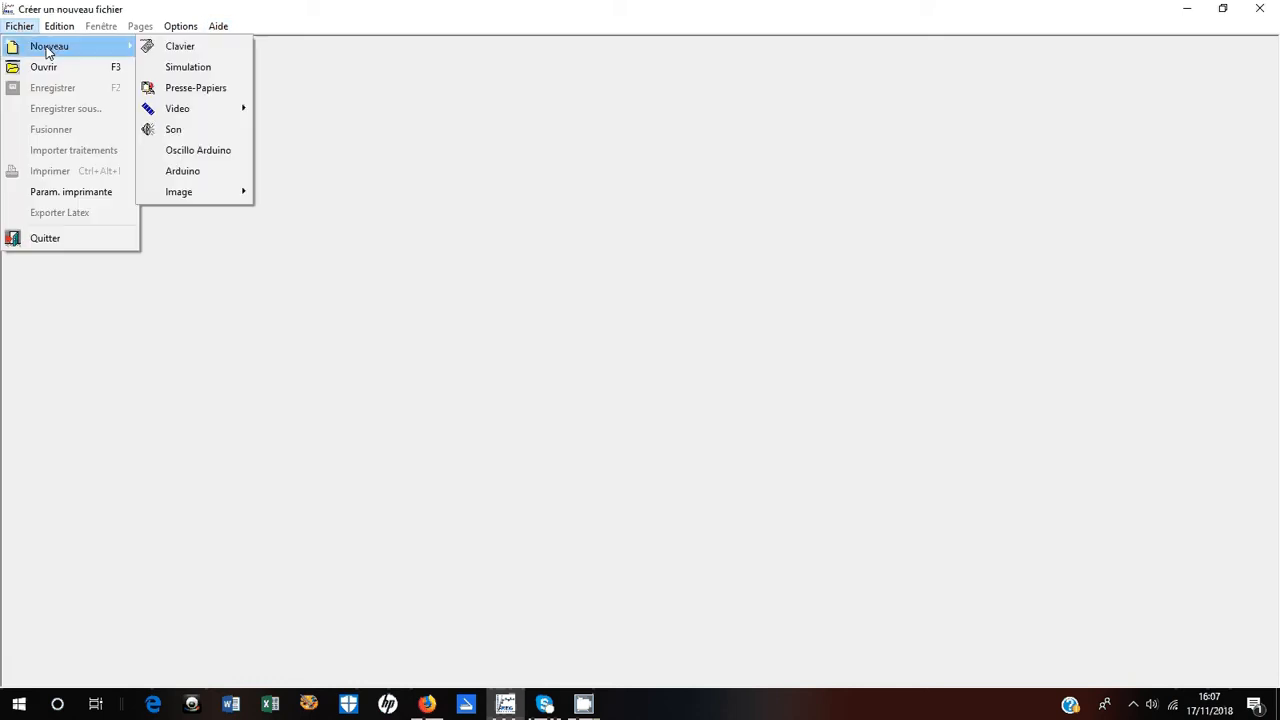
{"action": "left_click", "coordinate": [182, 48]}
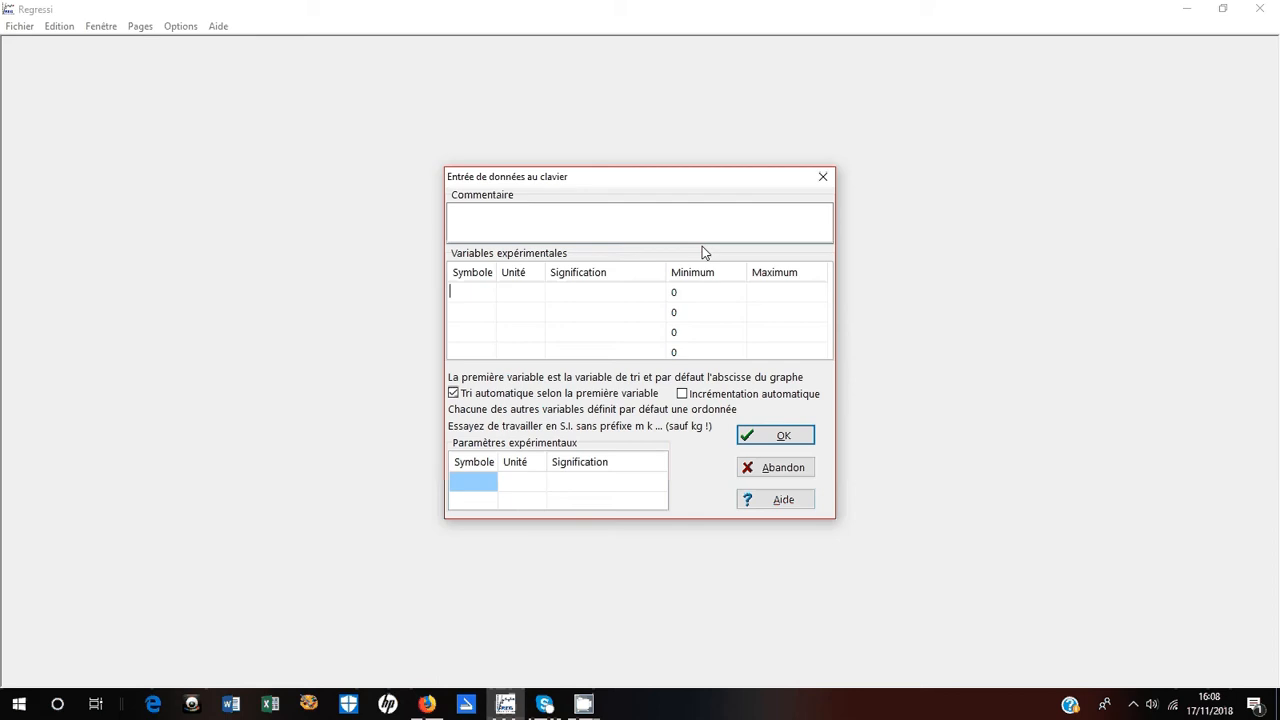
Define the experimental variables Cprot in g/L and A without a unit, and create the data table.
{"action": "type", "text": "Cprot"}
{"action": "key", "text": "Tab"}
{"action": "type", "text": "g/L"}
{"action": "key", "text": "Tab"}
{"action": "key", "text": "Tab"}
{"action": "key", "text": "Tab"}
{"action": "key", "text": "Tab"}
{"action": "type", "text": "A"}
{"action": "key", "text": "Tab"}
{"action": "key", "text": "Tab"}
{"action": "key", "text": "Tab"}
{"action": "key", "text": "Tab"}
{"action": "left_click", "coordinate": [785, 437]}
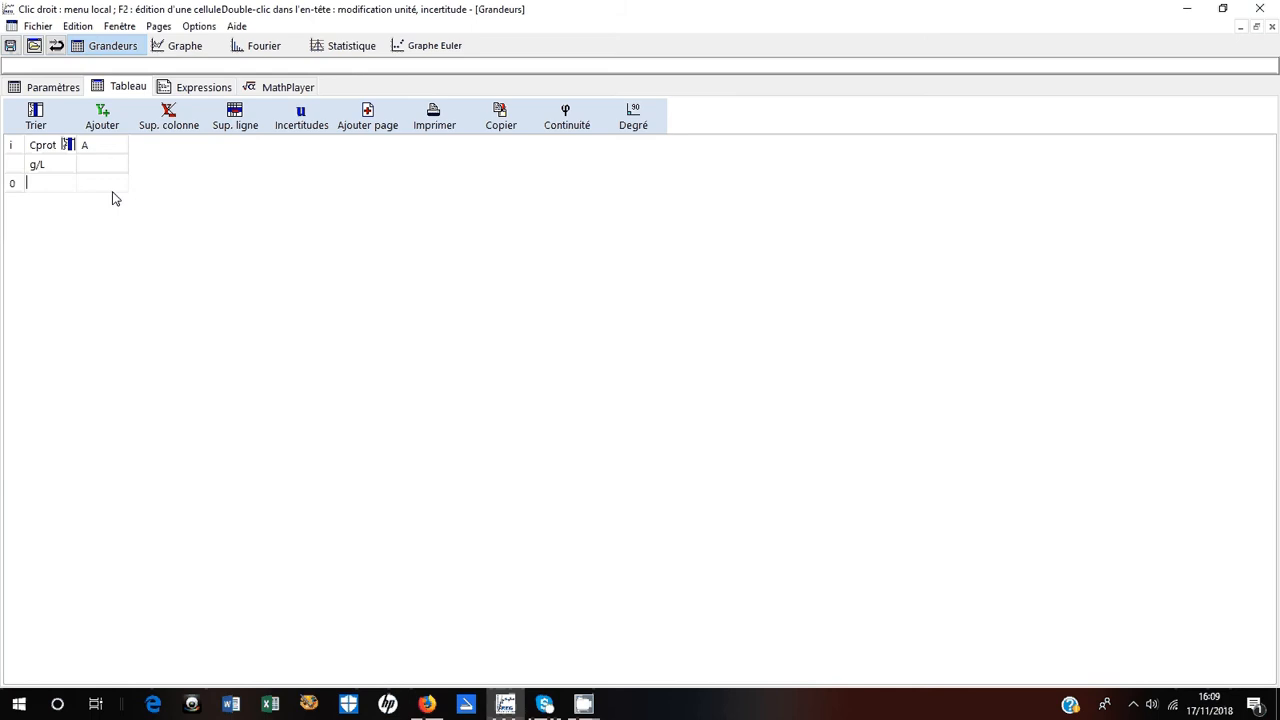
Enter the first two data rows: Cprot 0 with A 0, and Cprot 1 with A 0,021.
{"action": "type", "text": "0"}
{"action": "key", "text": "Return"}
{"action": "type", "text": "0"}
{"action": "key", "text": "Return"}
{"action": "type", "text": "1"}
{"action": "key", "text": "Return"}
{"action": "type", "text": "0,021"}
{"action": "key", "text": "Return"}
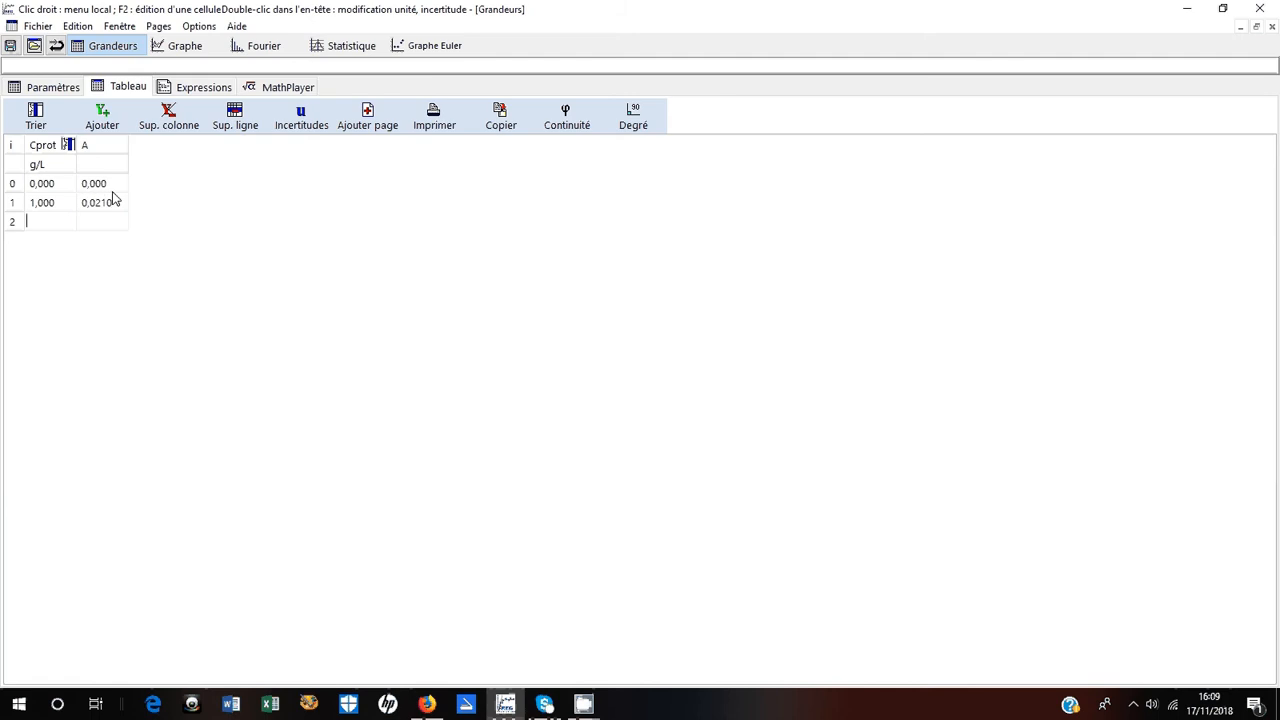
Add the data rows Cprot 2 with A 0,045 and Cprot 3 with A 0,065.
{"action": "type", "text": "2"}
{"action": "key", "text": "Return"}
{"action": "type", "text": "0,045"}
{"action": "key", "text": "Return"}
{"action": "type", "text": "3"}
{"action": "key", "text": "Return"}
{"action": "type", "text": "0,065"}
{"action": "key", "text": "Return"}
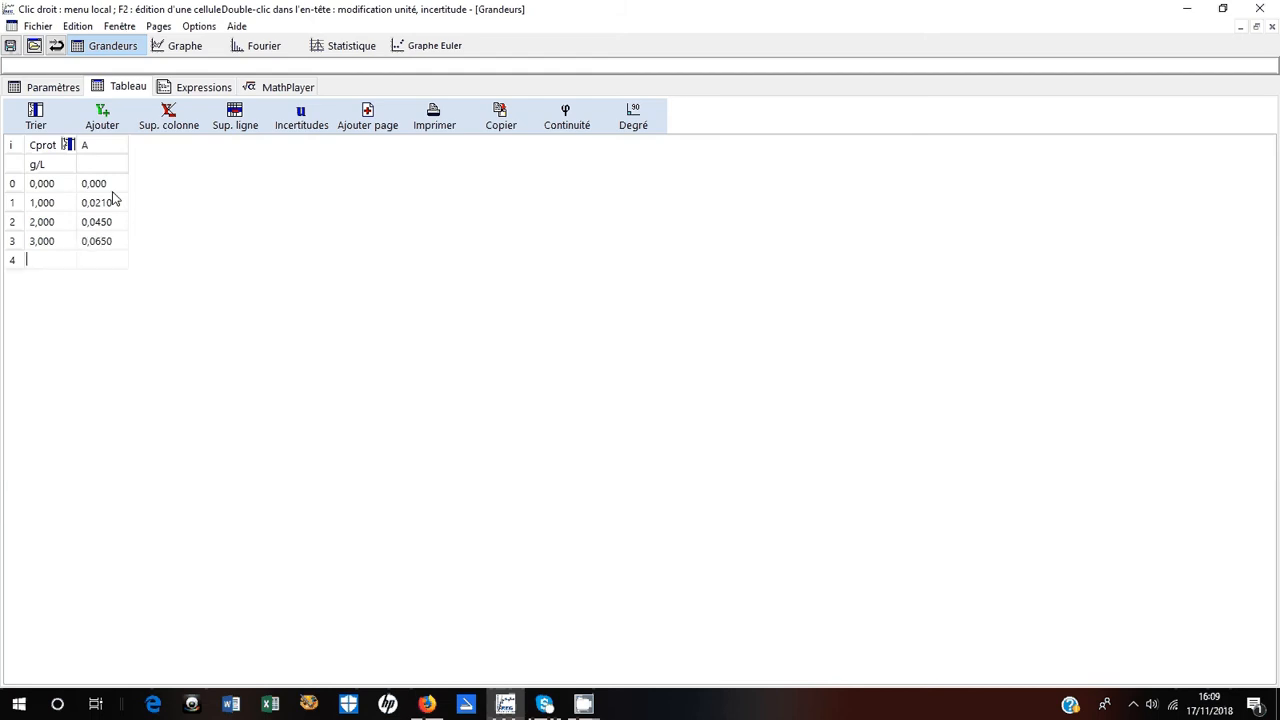
Add the data rows Cprot 4 with A 0,087 and Cprot 5 with A 0,109.
{"action": "type", "text": "4"}
{"action": "key", "text": "Return"}
{"action": "type", "text": "0,087"}
{"action": "key", "text": "Return"}
{"action": "type", "text": "5"}
{"action": "key", "text": "Tab"}
{"action": "type", "text": "0,109"}
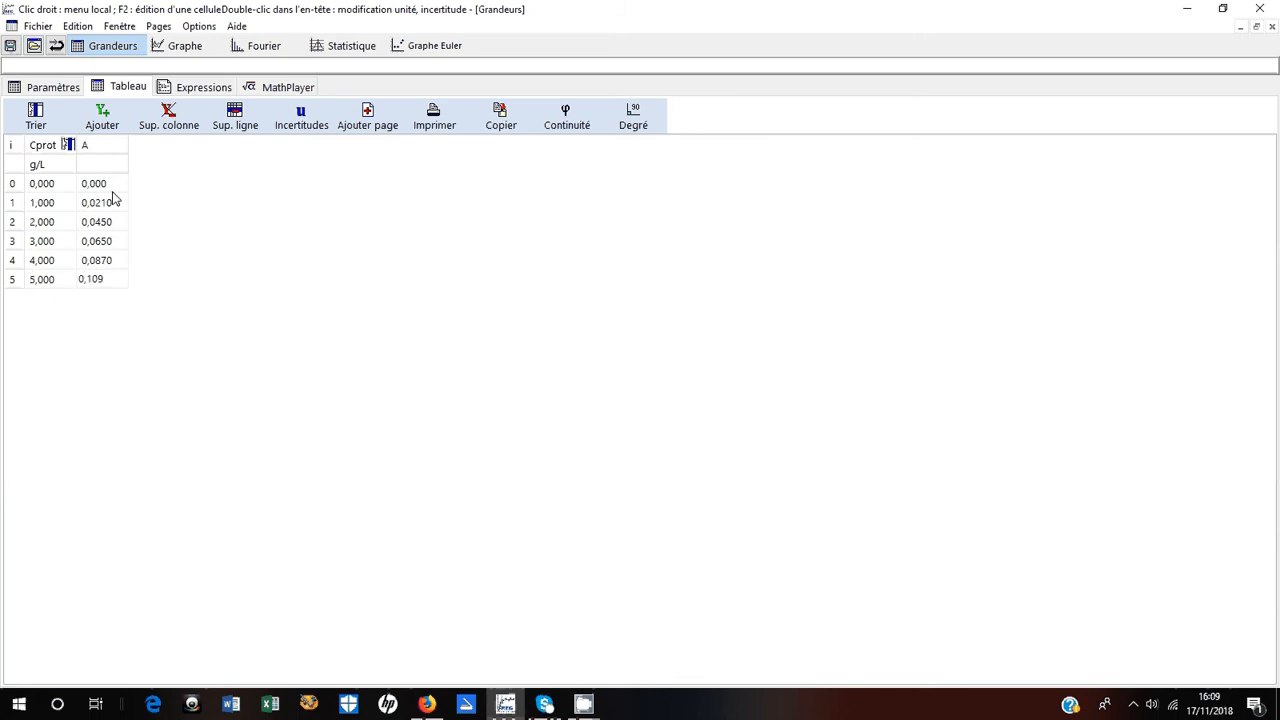
{"action": "key", "text": "Return"}
Add the data row Cprot 6 with A 0,131.
{"action": "type", "text": "6"}
{"action": "key", "text": "Tab"}
{"action": "type", "text": "0,121"}
{"action": "key", "text": "BackSpace"}
{"action": "key", "text": "BackSpace"}
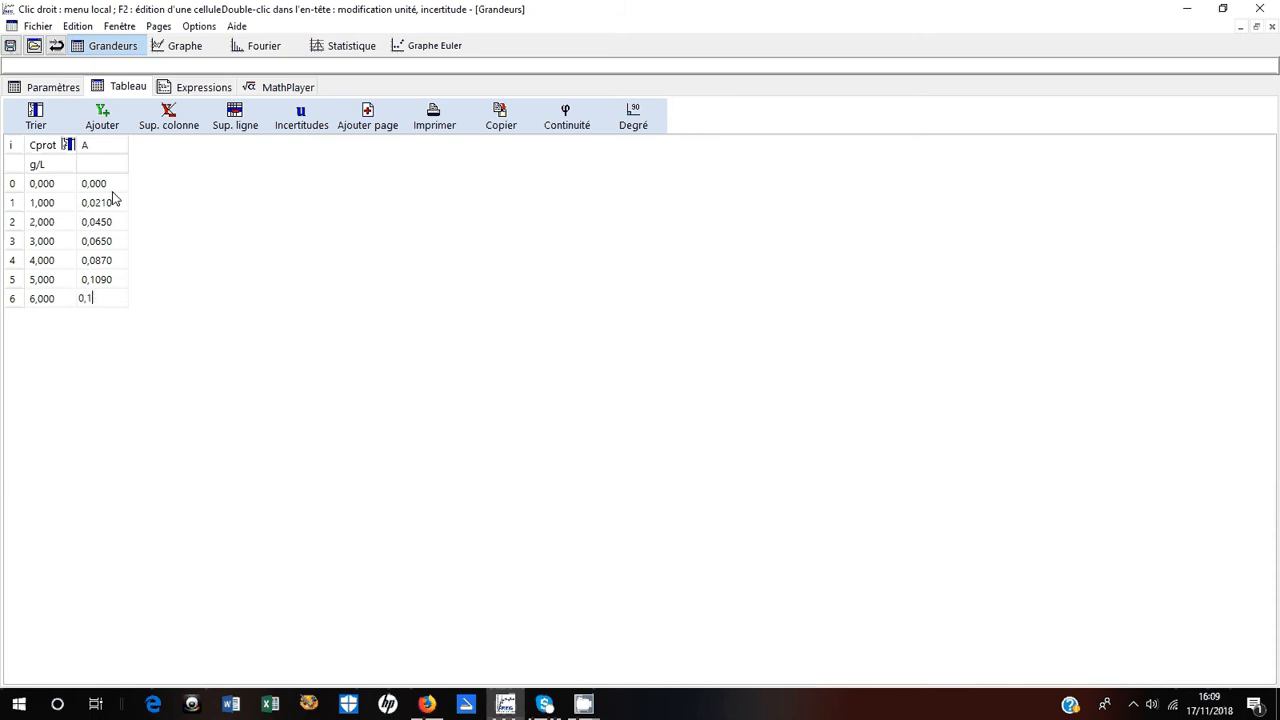
{"action": "type", "text": "313"}
{"action": "key", "text": "BackSpace"}
{"action": "type", "text": "0"}
{"action": "key", "text": "Return"}
Add the data rows Cprot 7 with A 0,152 and Cprot 8 with A 0,175.
{"action": "type", "text": "7"}
{"action": "key", "text": "Return"}
{"action": "type", "text": "0,152"}
{"action": "key", "text": "Return"}
{"action": "type", "text": "8"}
{"action": "key", "text": "Return"}
{"action": "type", "text": "0,175"}
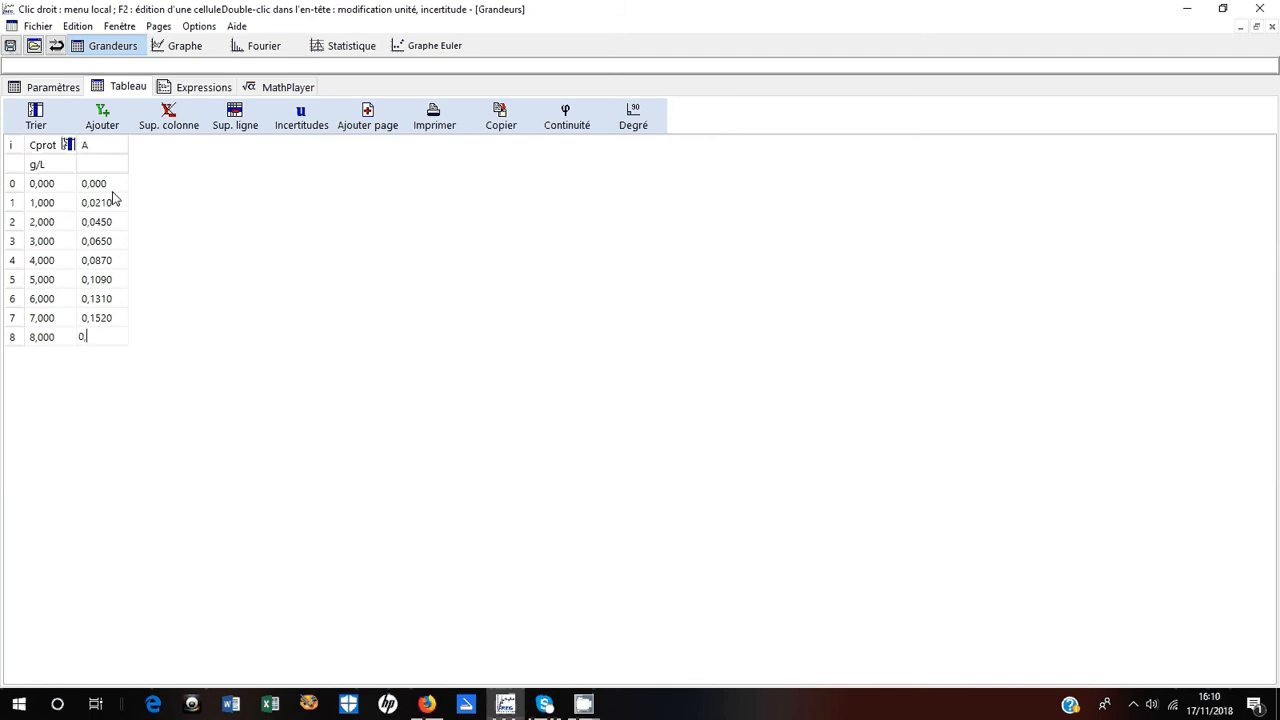
{"action": "key", "text": "Return"}
Add the data rows Cprot 9 with A 0,197 and Cprot 10 with A 0,221.
{"action": "type", "text": "9"}
{"action": "key", "text": "Return"}
{"action": "type", "text": "0,197"}
{"action": "key", "text": "Return"}
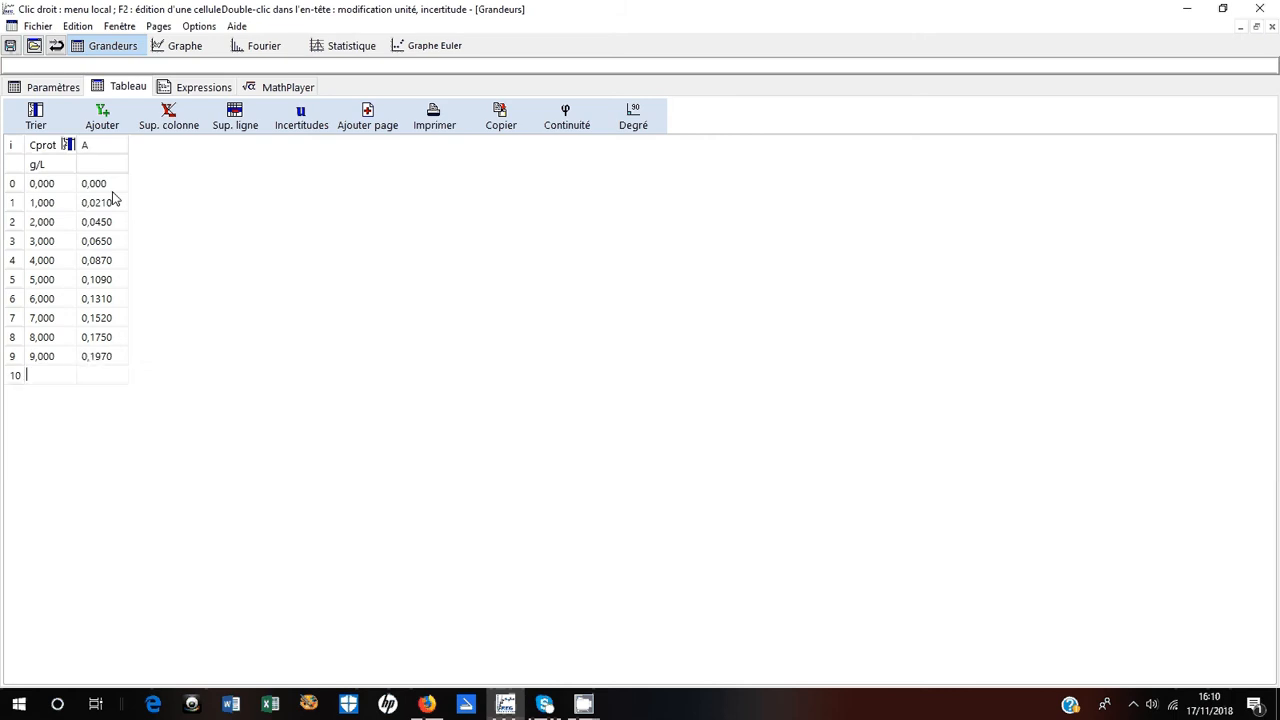
{"action": "type", "text": "10"}
{"action": "key", "text": "Return"}
{"action": "type", "text": "0,221"}
{"action": "key", "text": "Return"}
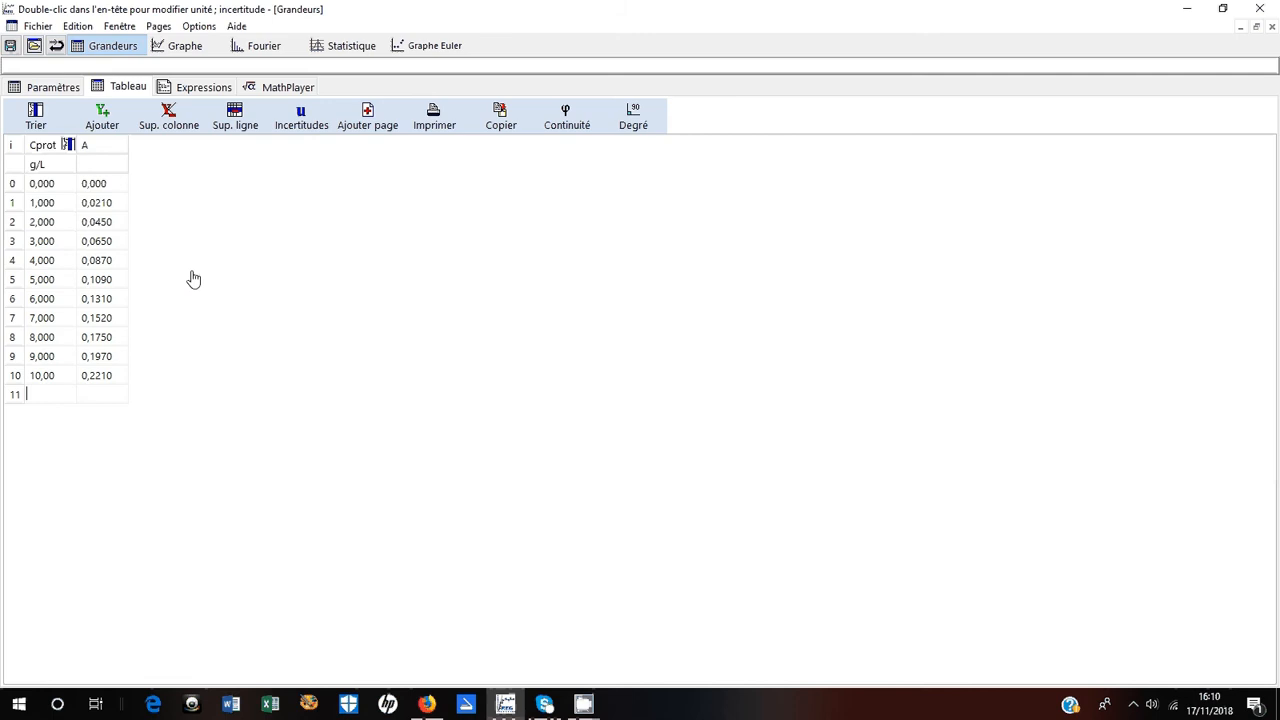
Start saving the file under a new name and browse to the personal subfolder within the copy folder on the desktop (Bureau).
{"action": "left_click", "coordinate": [38, 26]}
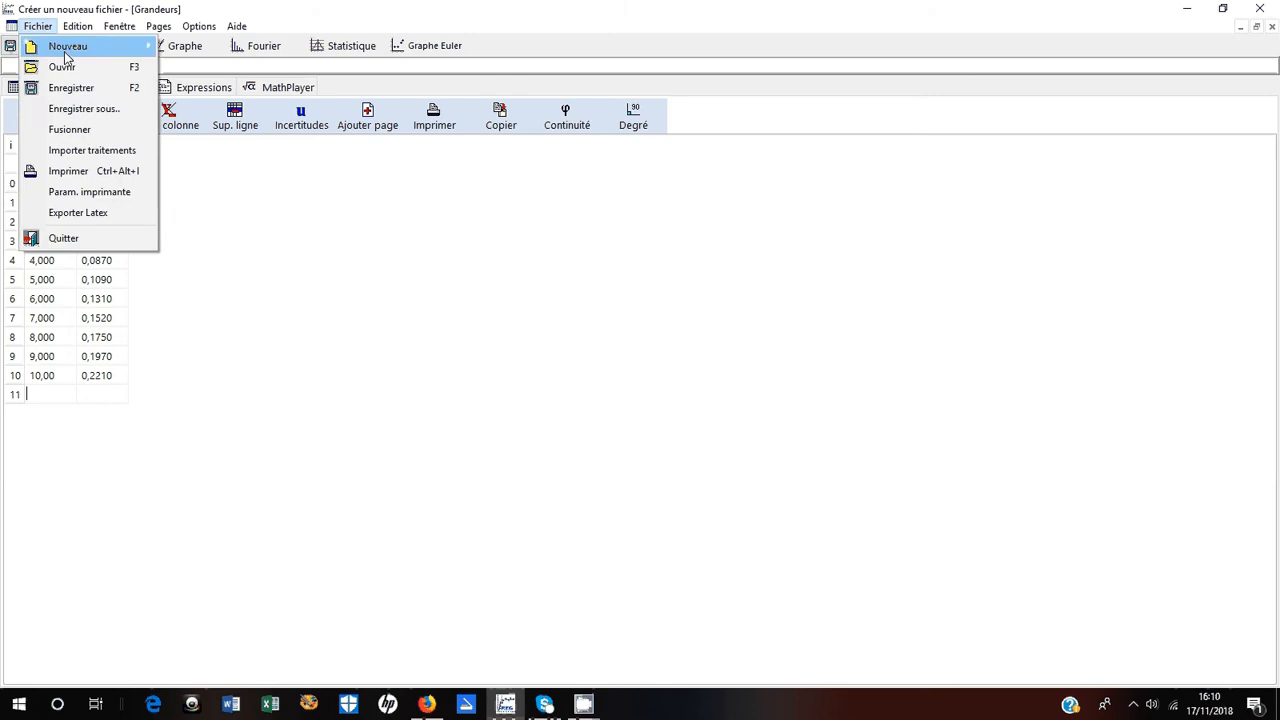
{"action": "left_click", "coordinate": [77, 112]}
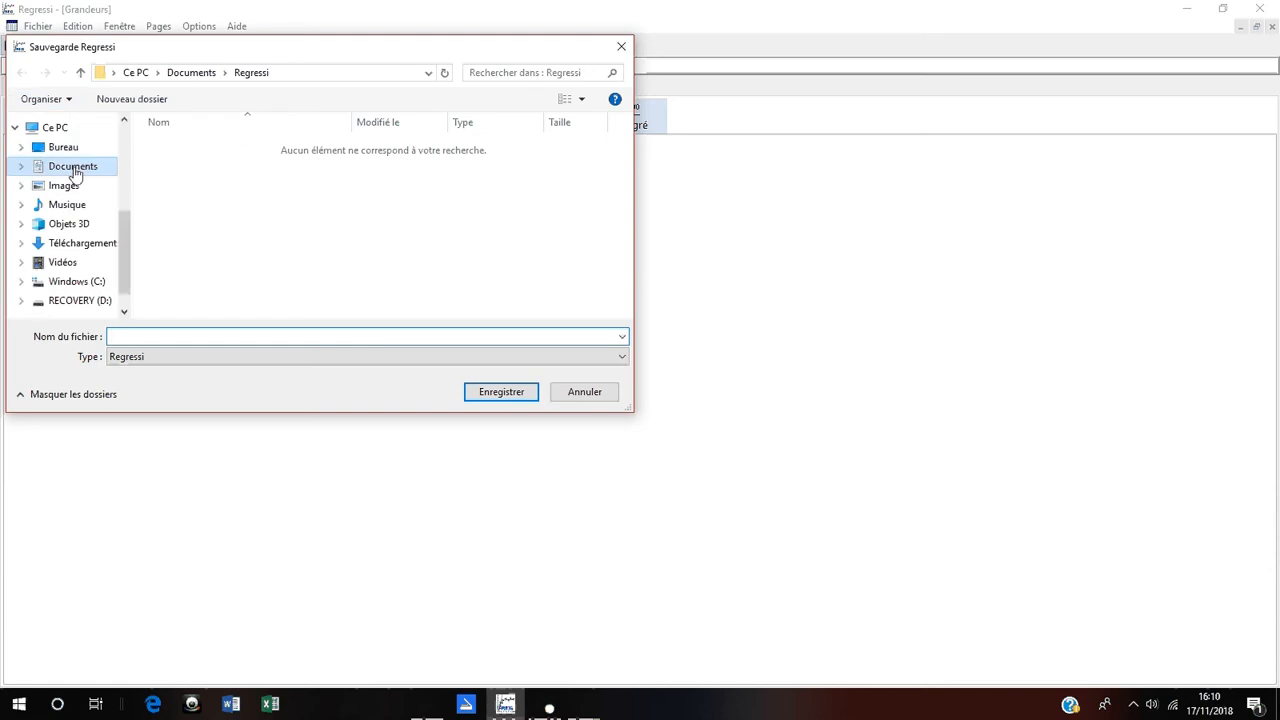
{"action": "left_click", "coordinate": [73, 167]}
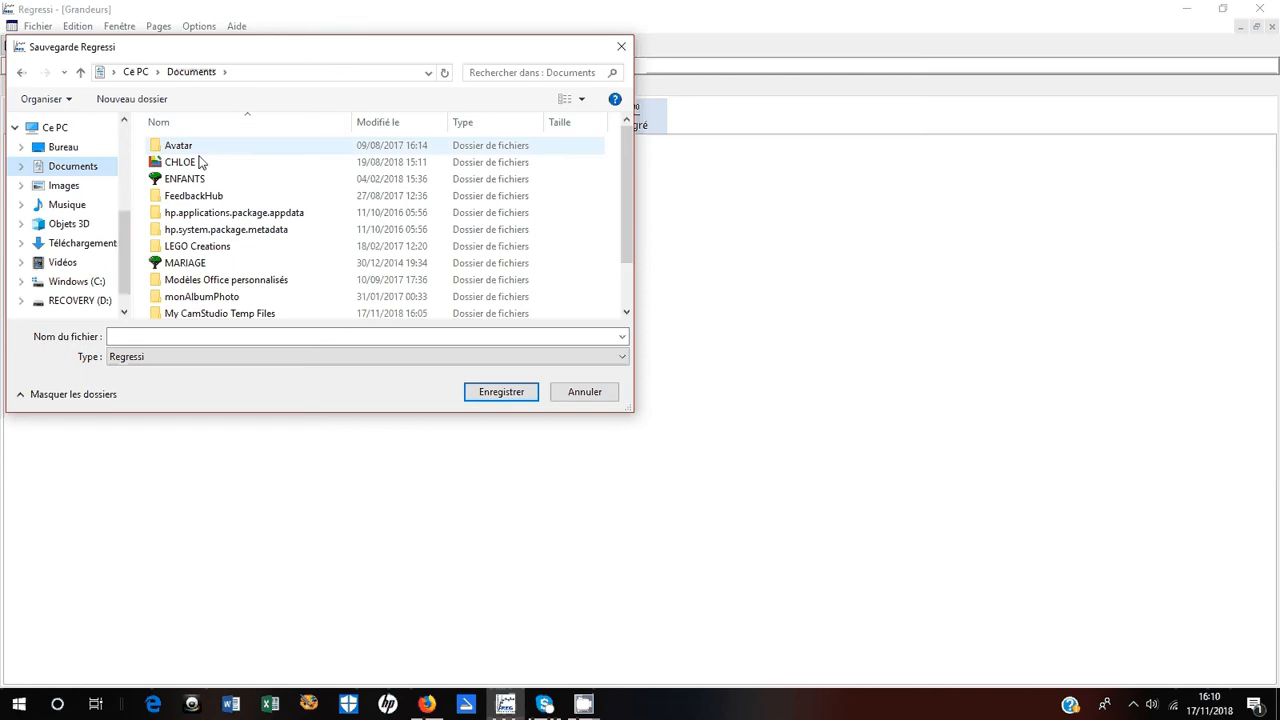
{"action": "left_click", "coordinate": [78, 150]}
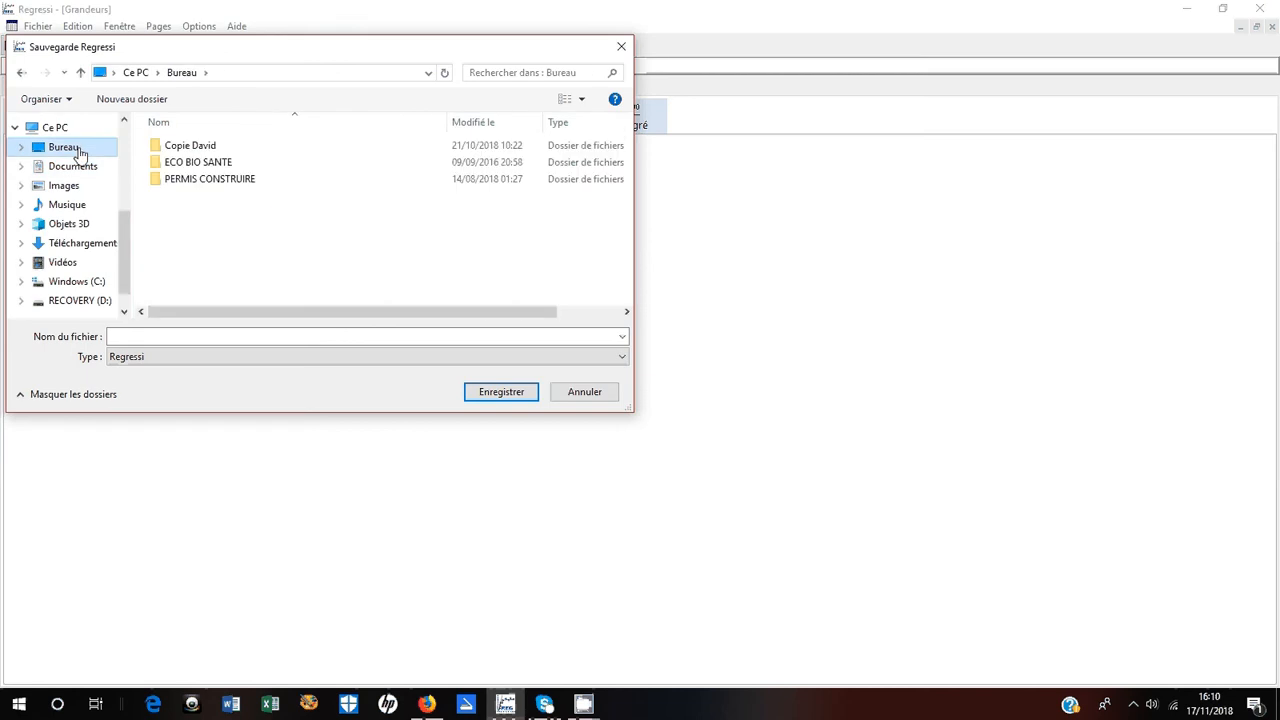
{"action": "double_click", "coordinate": [205, 149]}
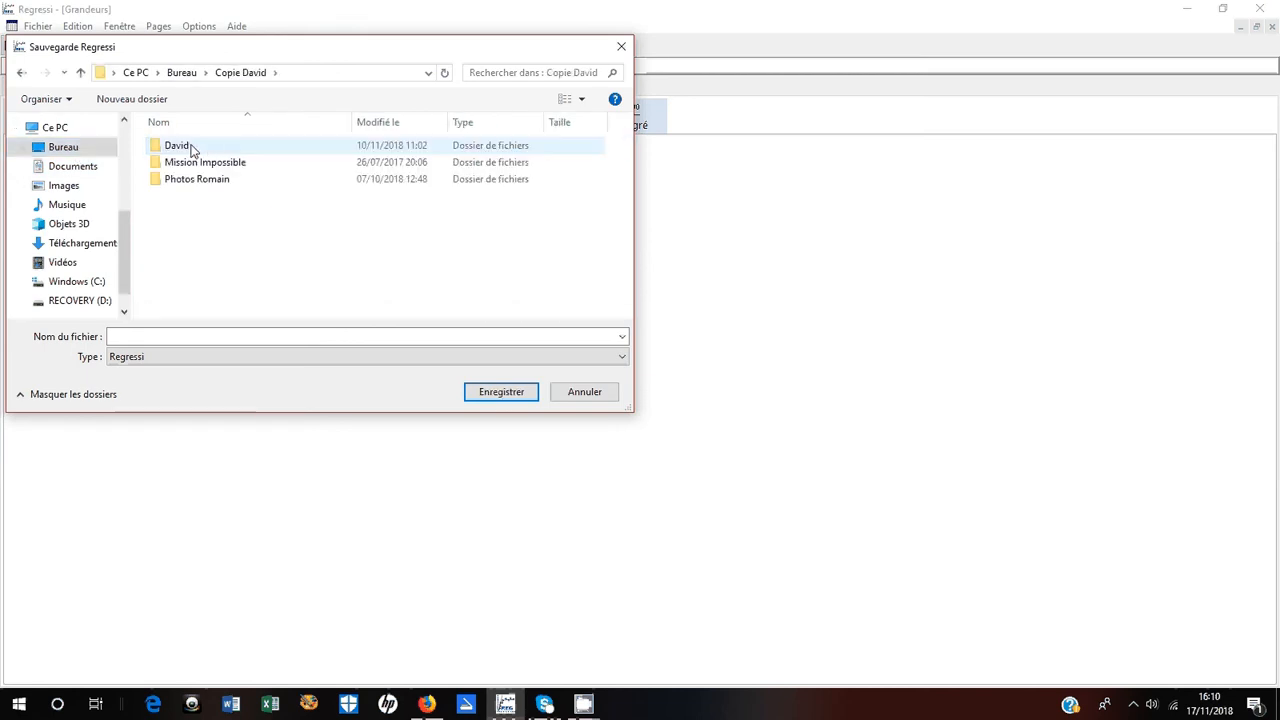
{"action": "double_click", "coordinate": [176, 147]}
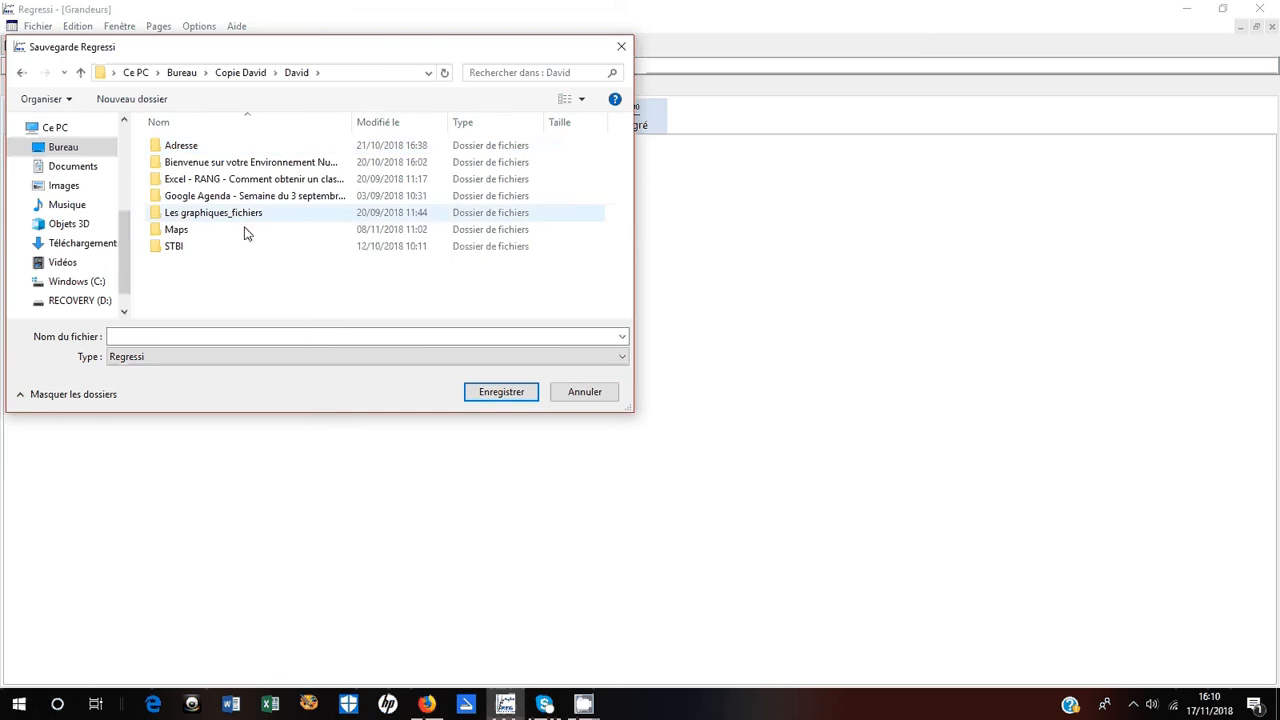
Create a new folder named Regressi in the current location and open it.
{"action": "left_click", "coordinate": [137, 99]}
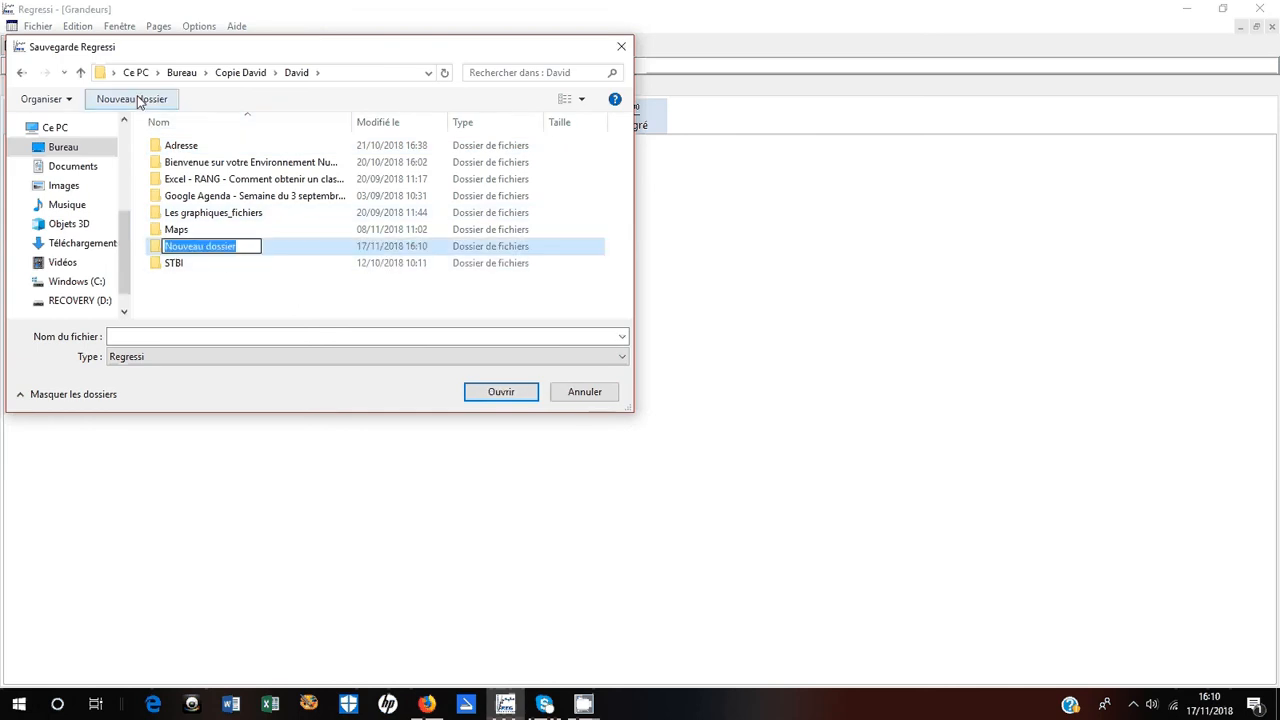
{"action": "type", "text": "Regressi"}
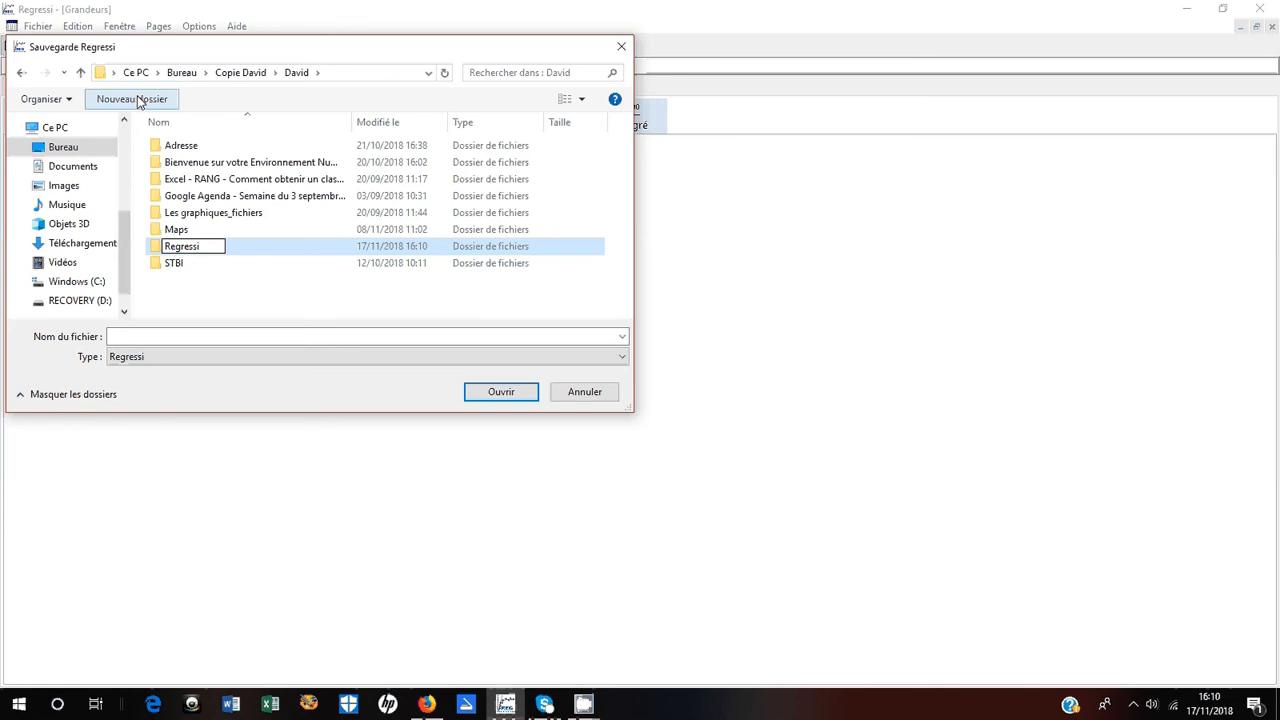
{"action": "key", "text": "Return"}
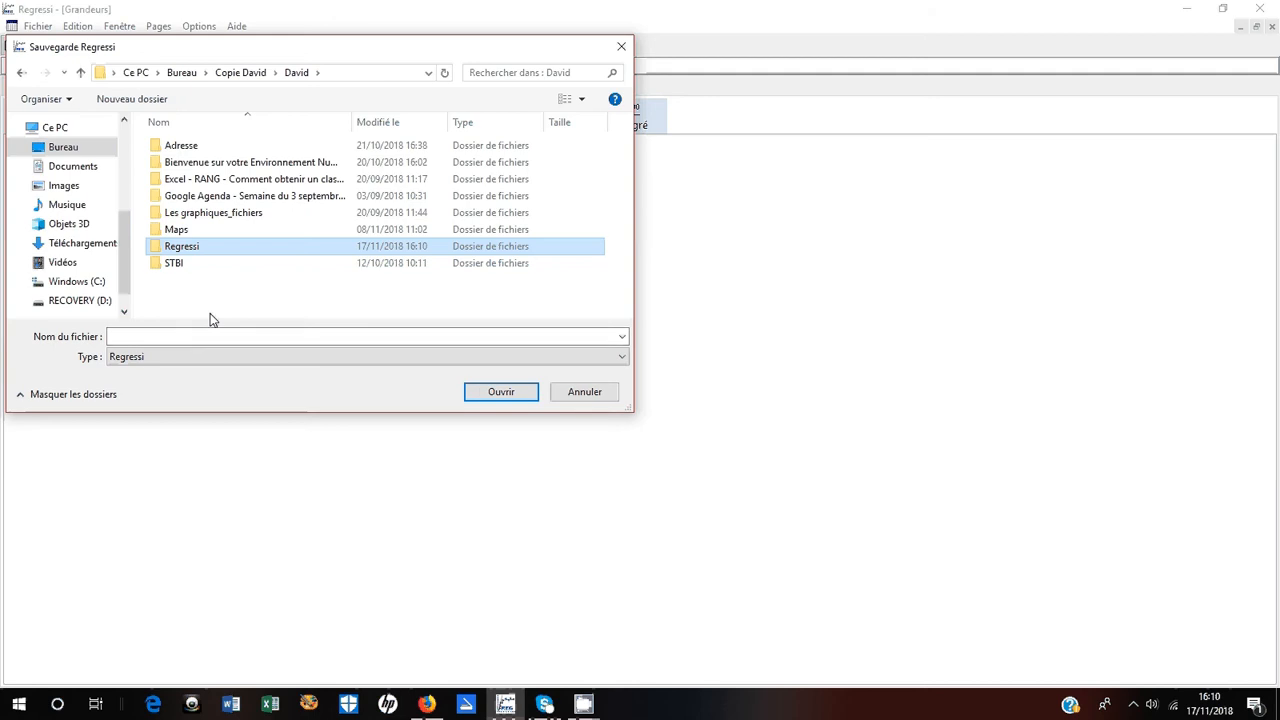
{"action": "key", "text": "Return"}
Save the file as Prot in the Regressi folder.
{"action": "left_click", "coordinate": [161, 336]}
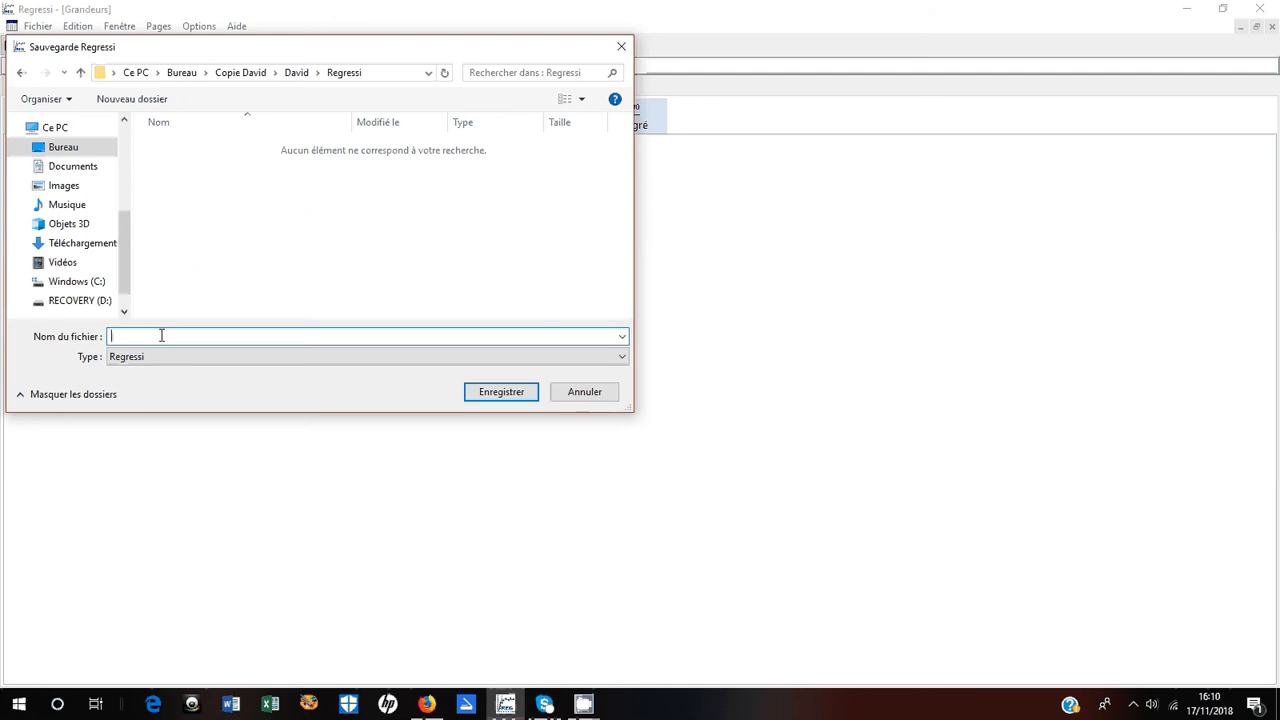
{"action": "type", "text": "Prot"}
{"action": "key", "text": "Return"}
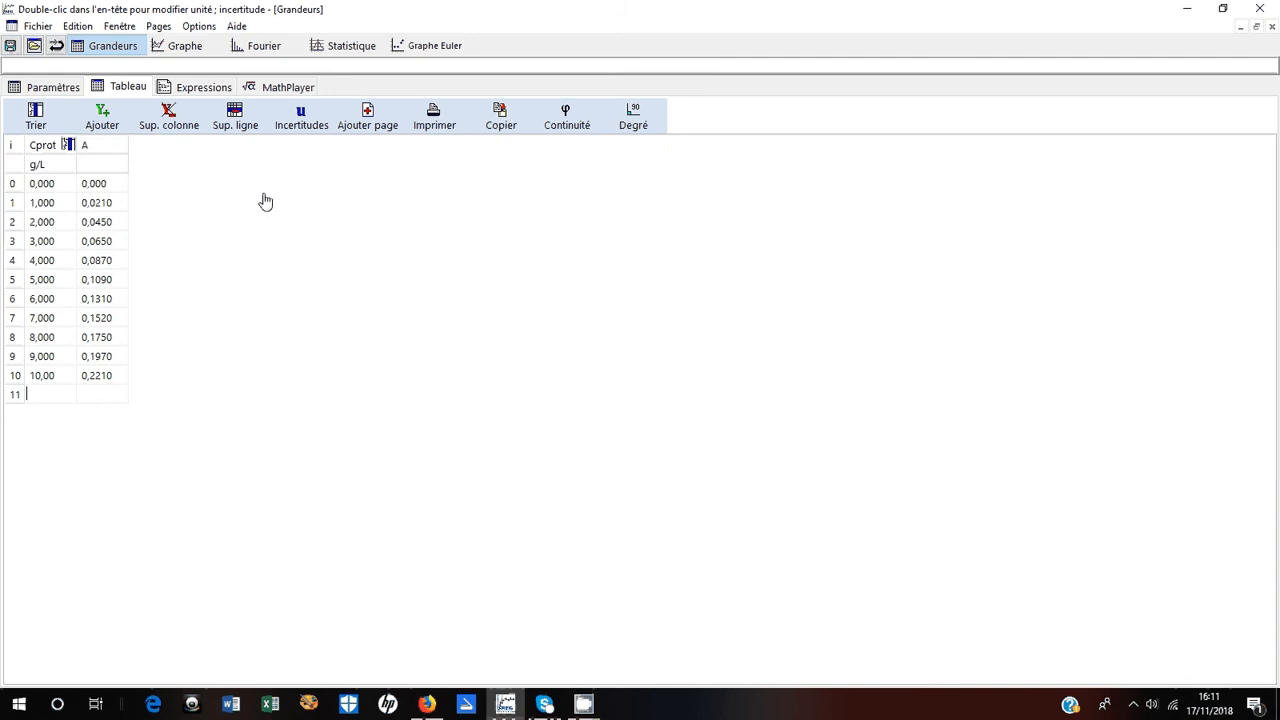
Display the graph of A against Cprot and join its points with a line made of segments.
{"action": "left_click", "coordinate": [181, 47]}
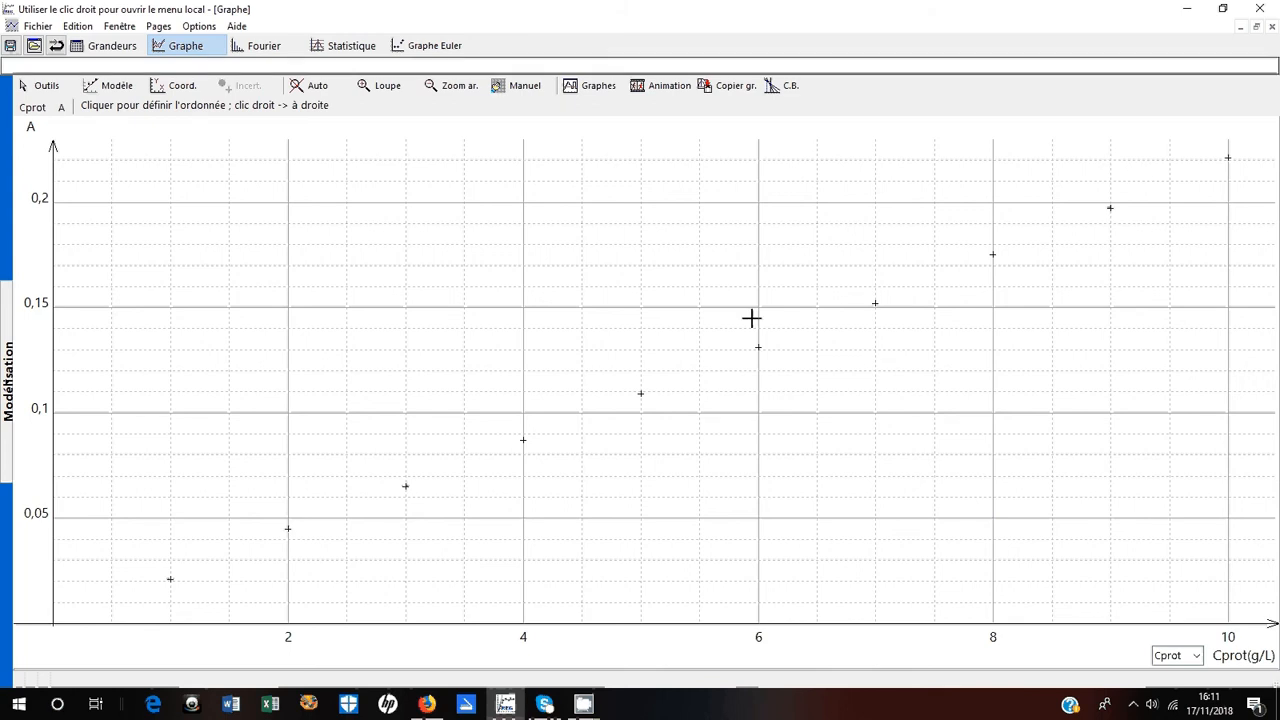
{"action": "left_click", "coordinate": [178, 90]}
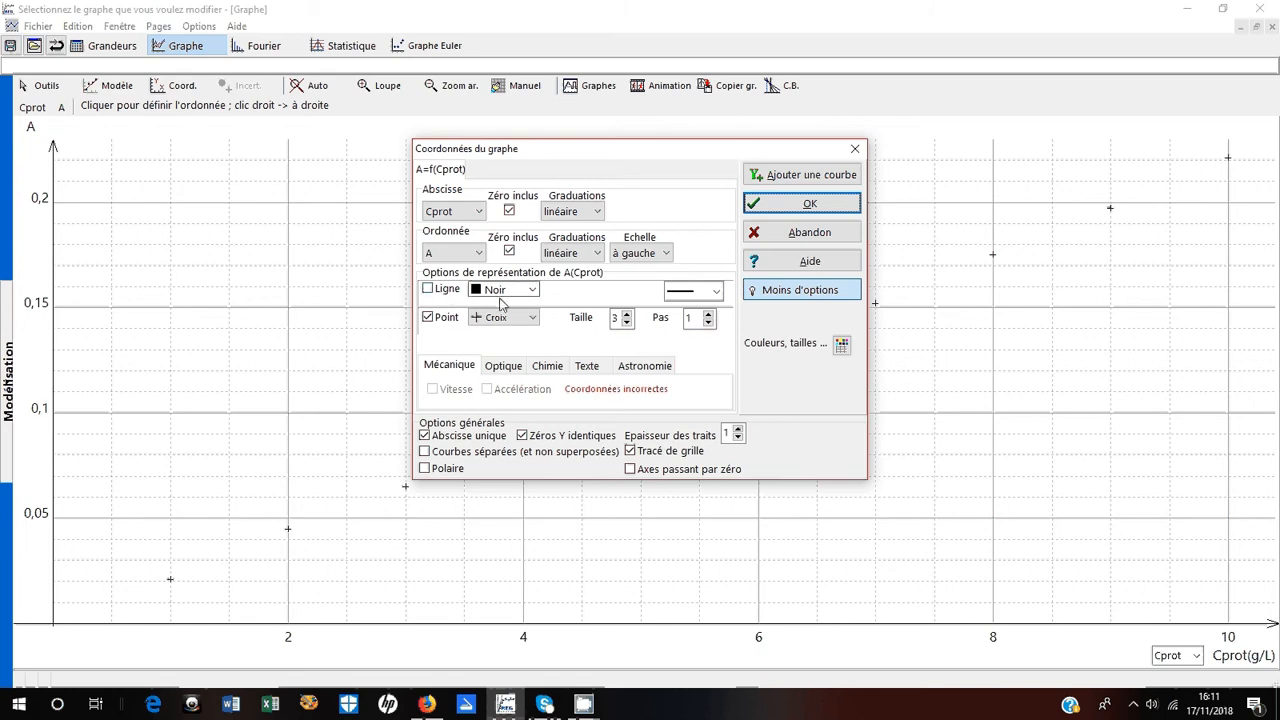
{"action": "left_click", "coordinate": [428, 289]}
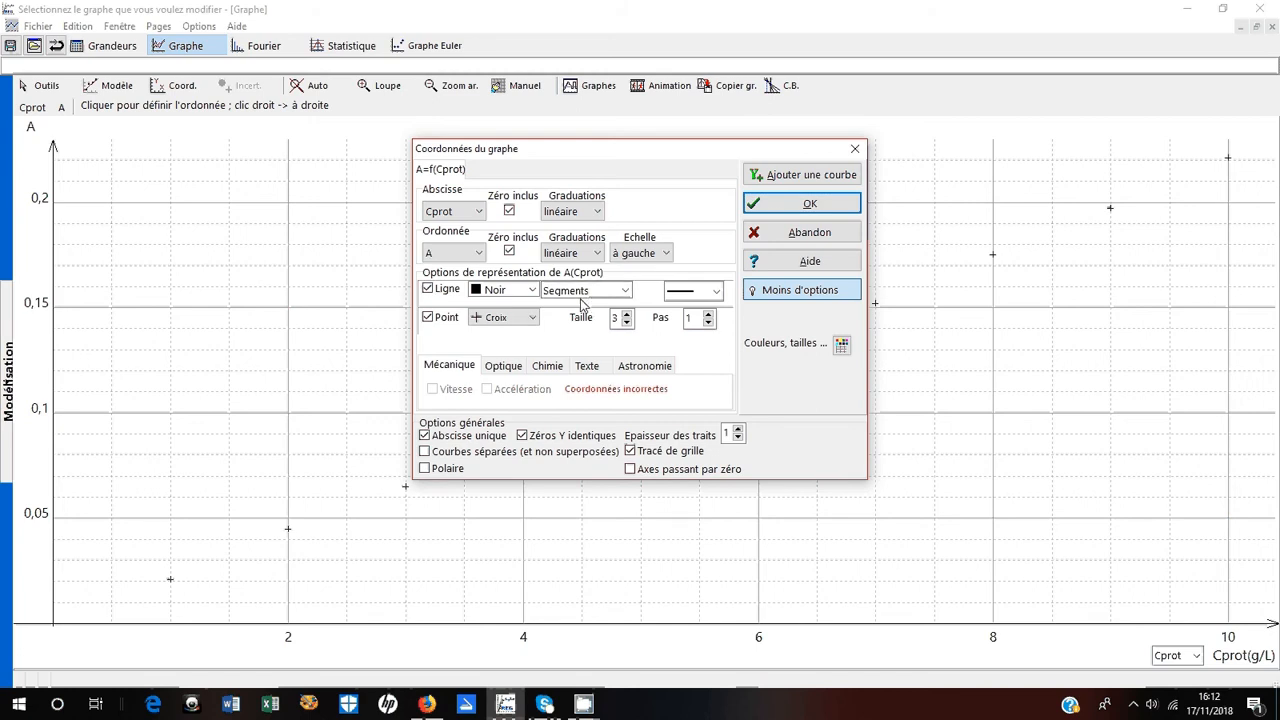
{"action": "left_click", "coordinate": [810, 205]}
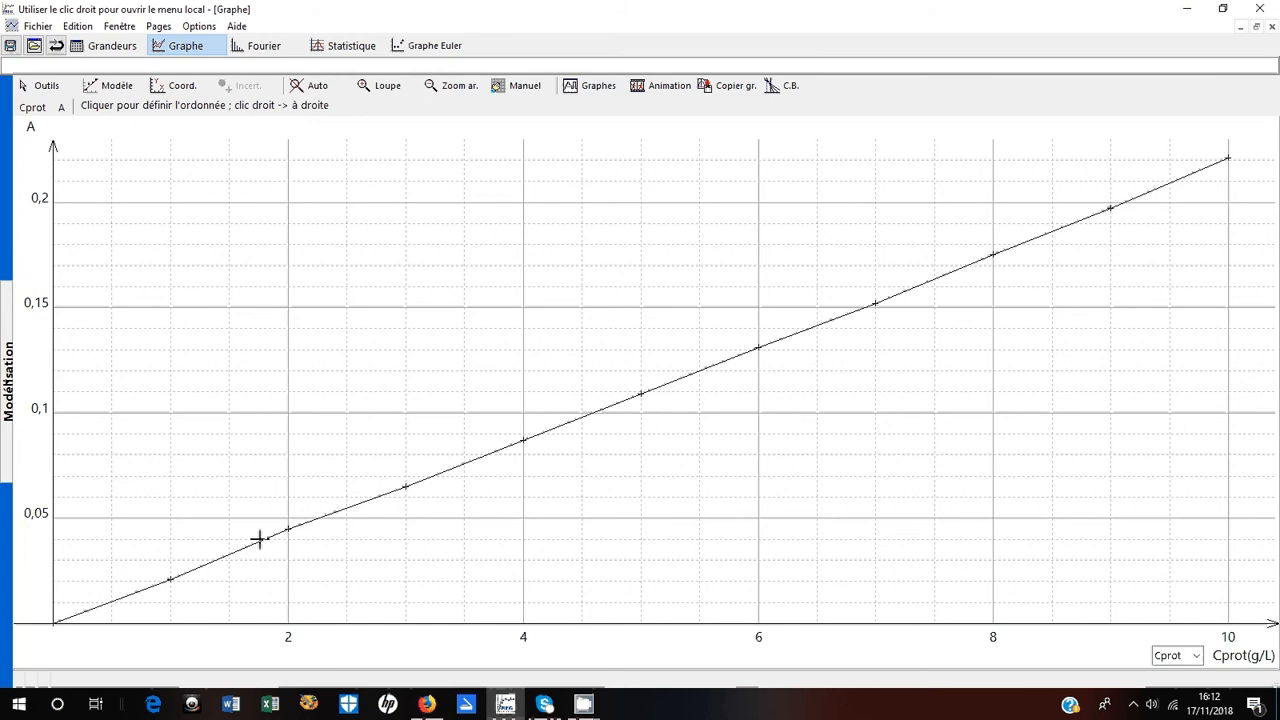
Model the graph with the predefined Affine function A=a*Cprot+b and adjust the fit to optimise its parameters.
{"action": "left_click", "coordinate": [8, 376]}
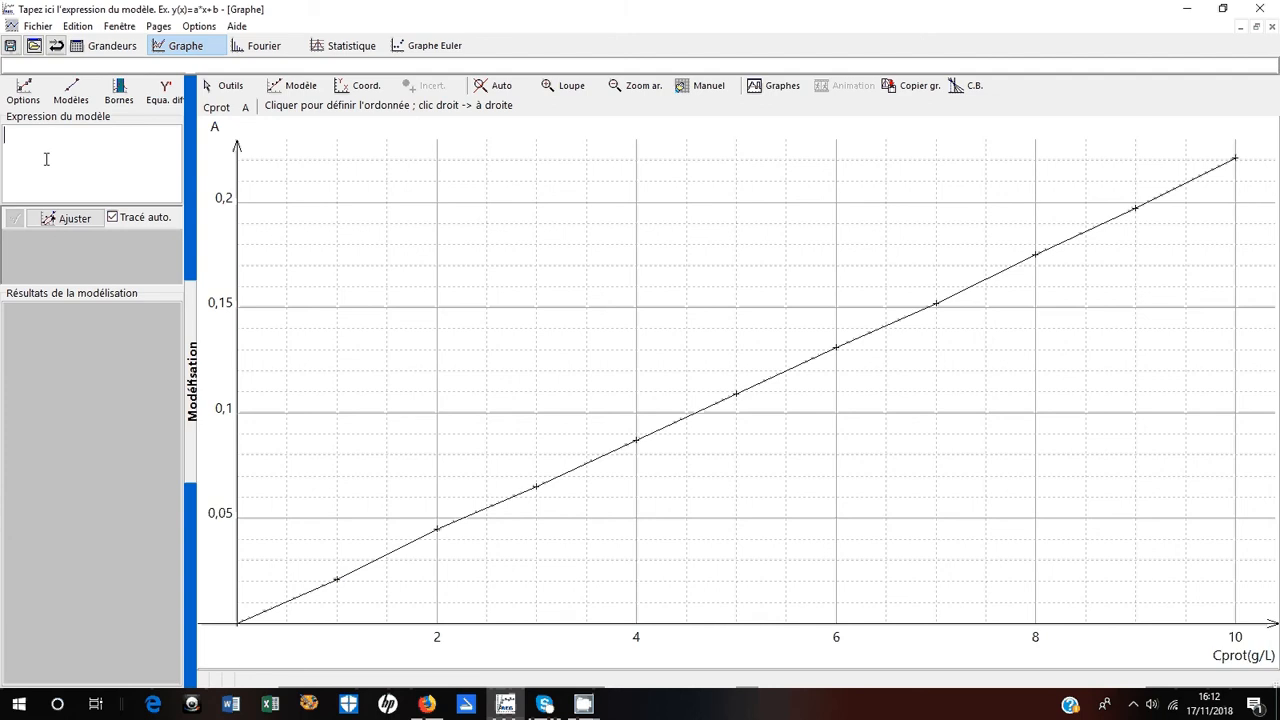
{"action": "left_click", "coordinate": [70, 91]}
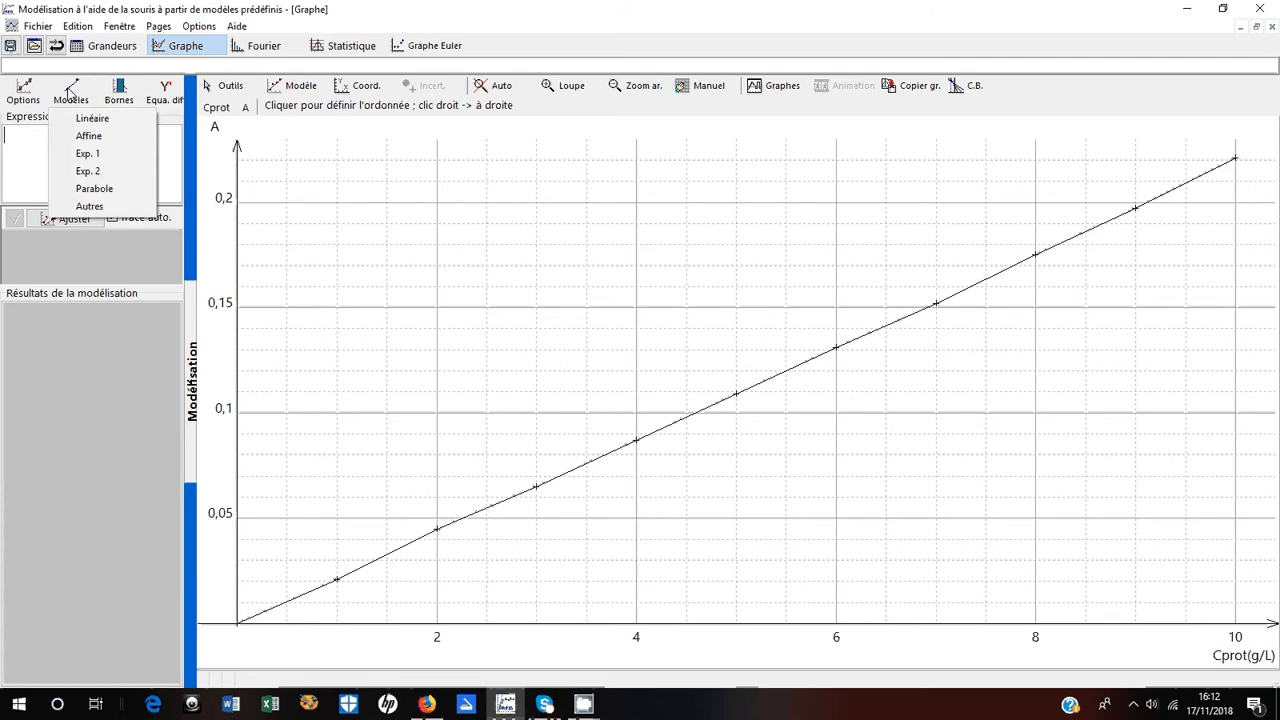
{"action": "left_click", "coordinate": [92, 208]}
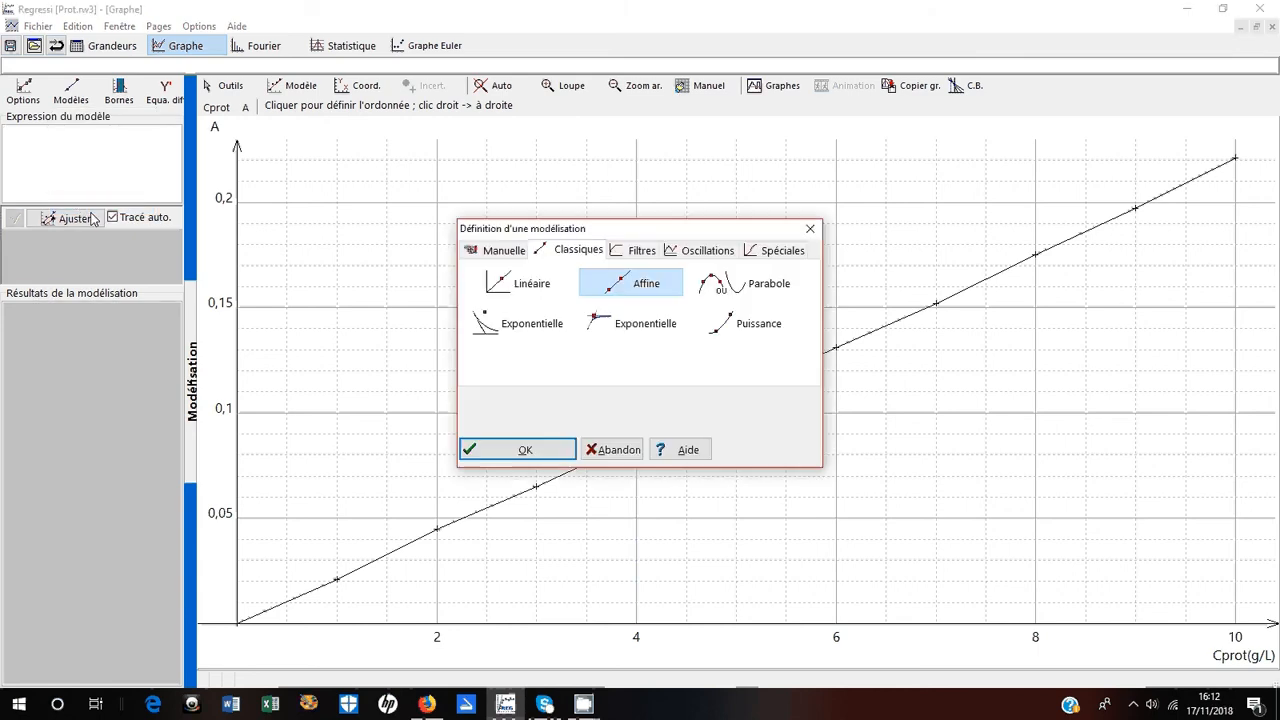
{"action": "left_click", "coordinate": [503, 253]}
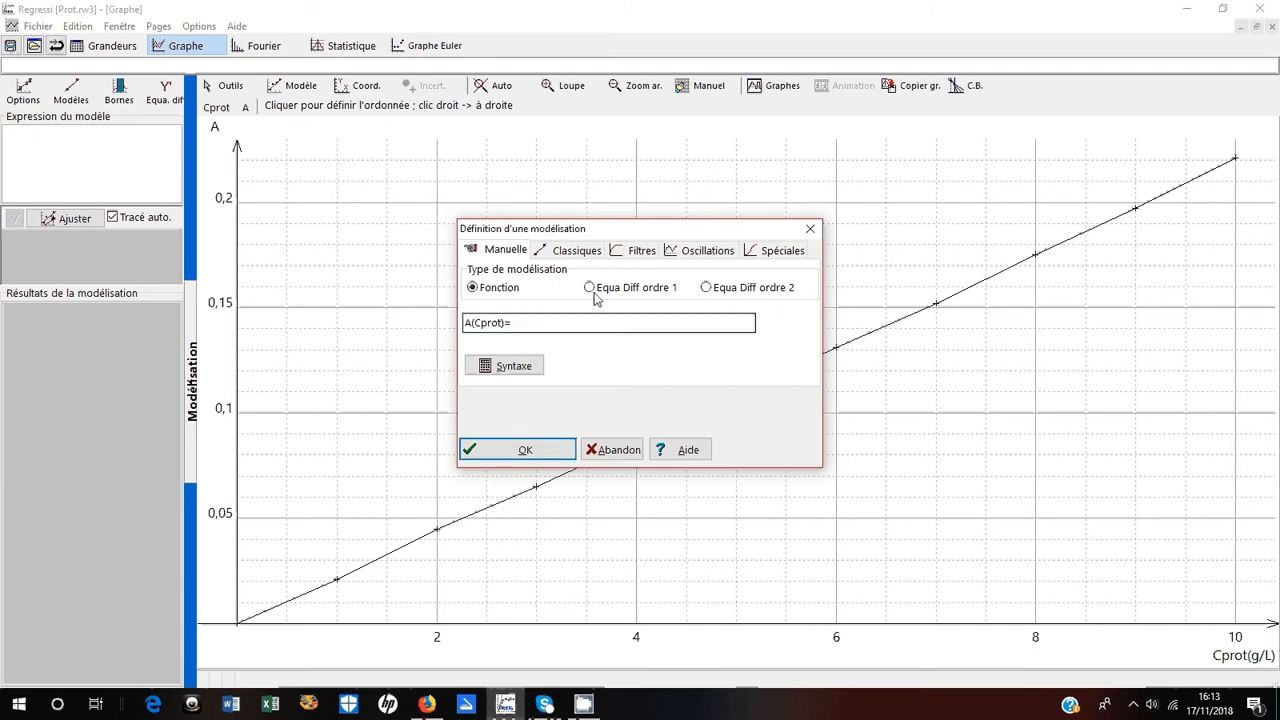
{"action": "left_click", "coordinate": [566, 252]}
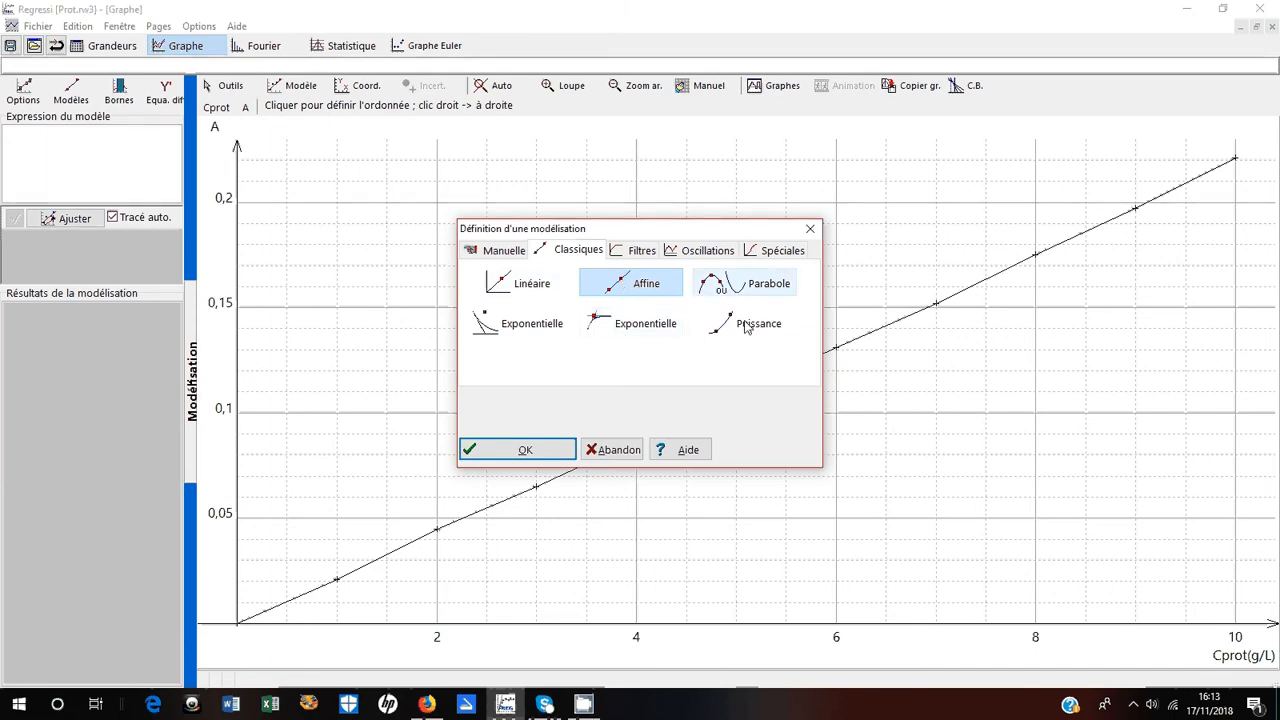
{"action": "left_click", "coordinate": [530, 449]}
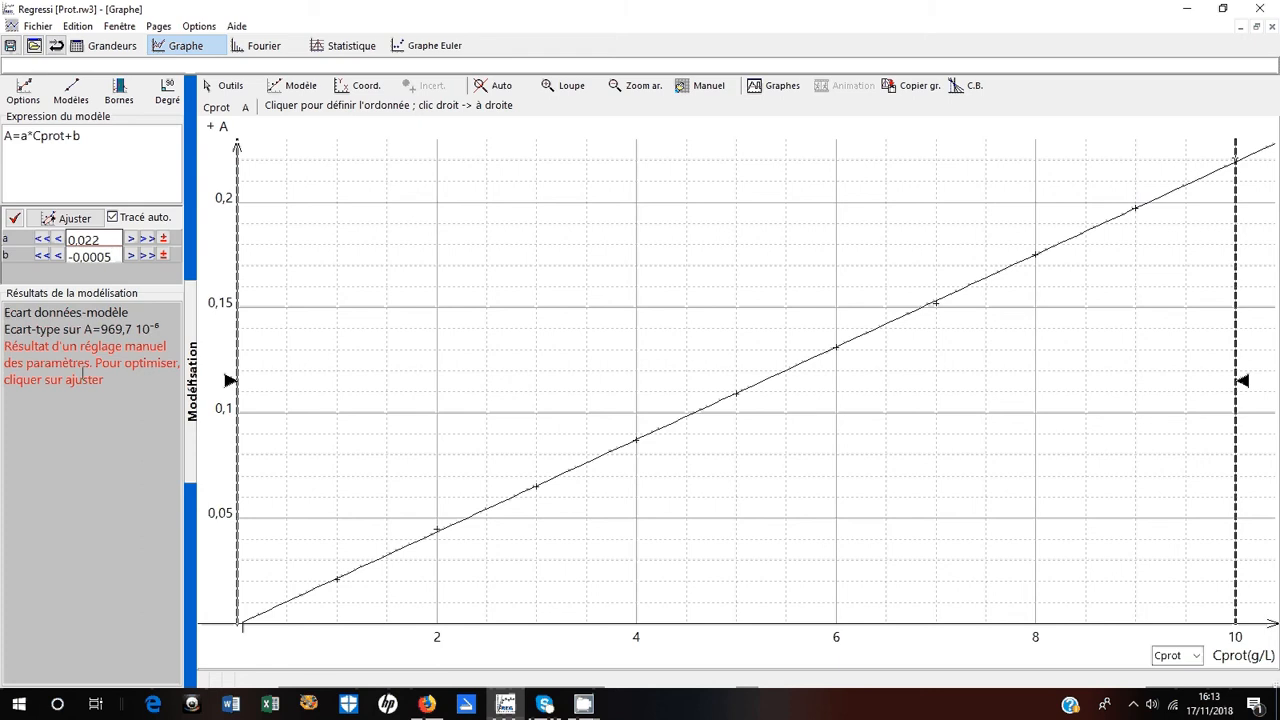
{"action": "left_click", "coordinate": [63, 226]}
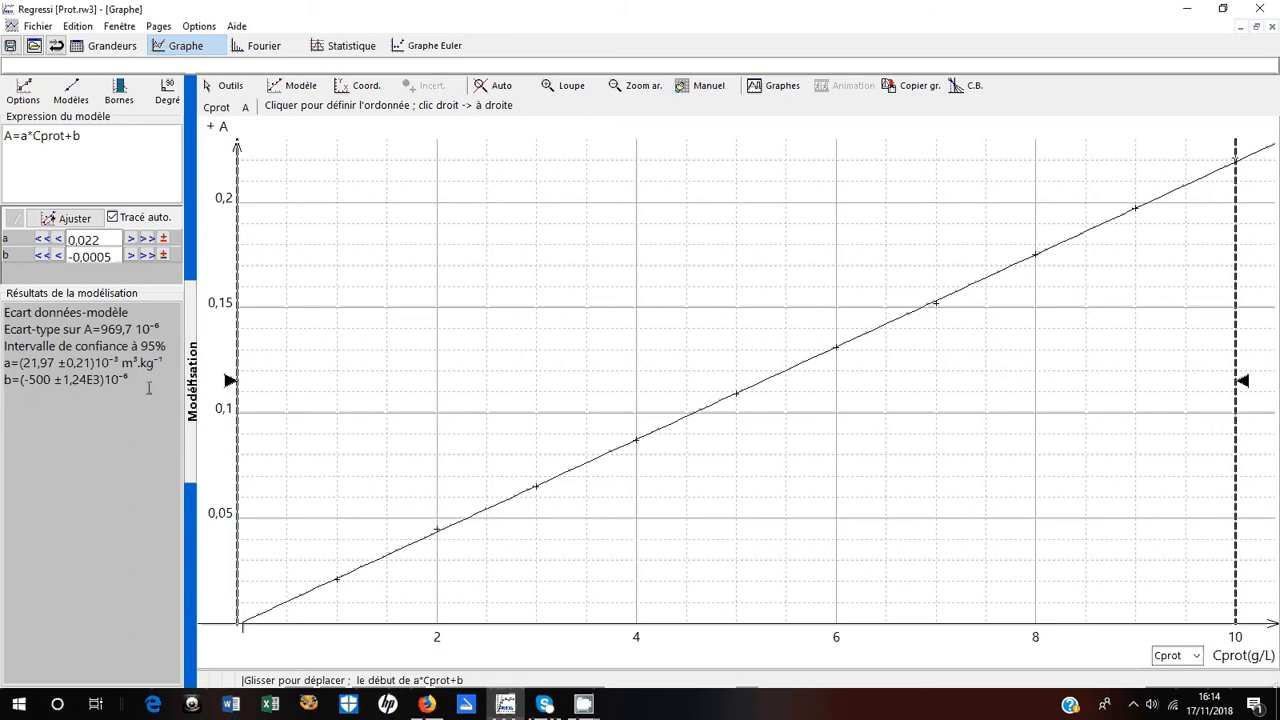
Enable the data-model deviation display in % in the modelling options and widen the results area to show the full value.
{"action": "right_click", "coordinate": [76, 430]}
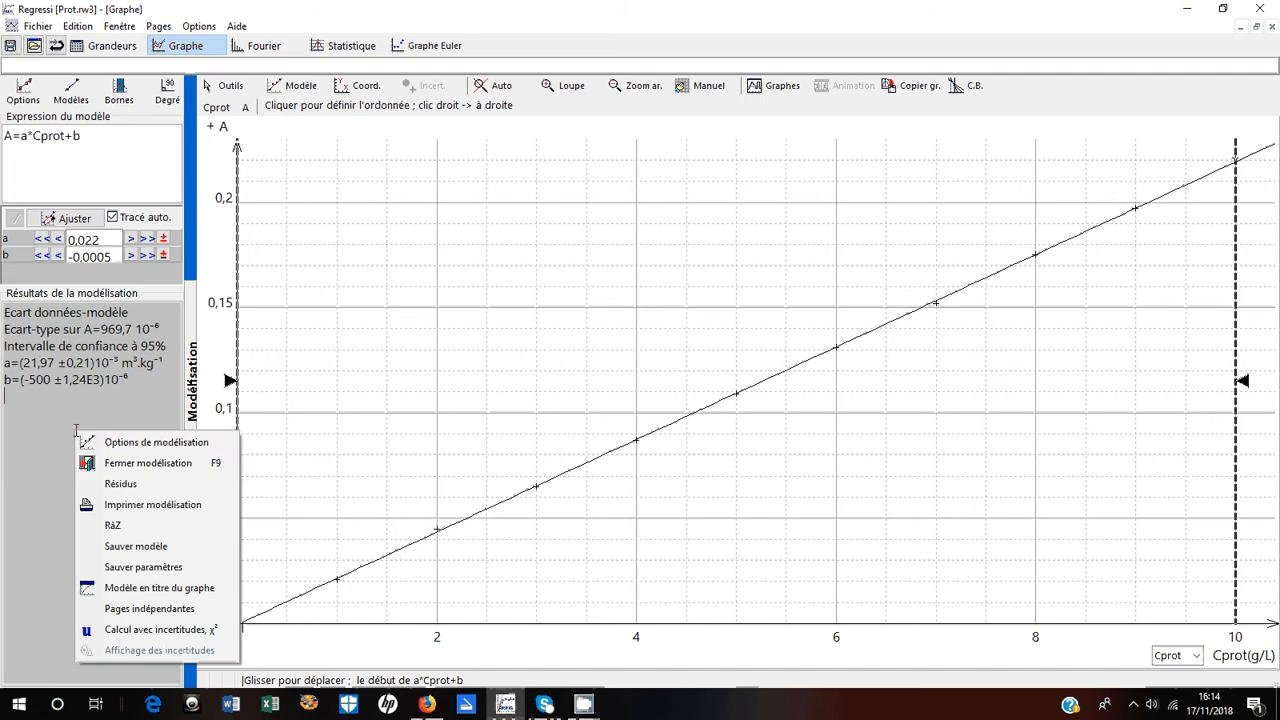
{"action": "left_click", "coordinate": [155, 443]}
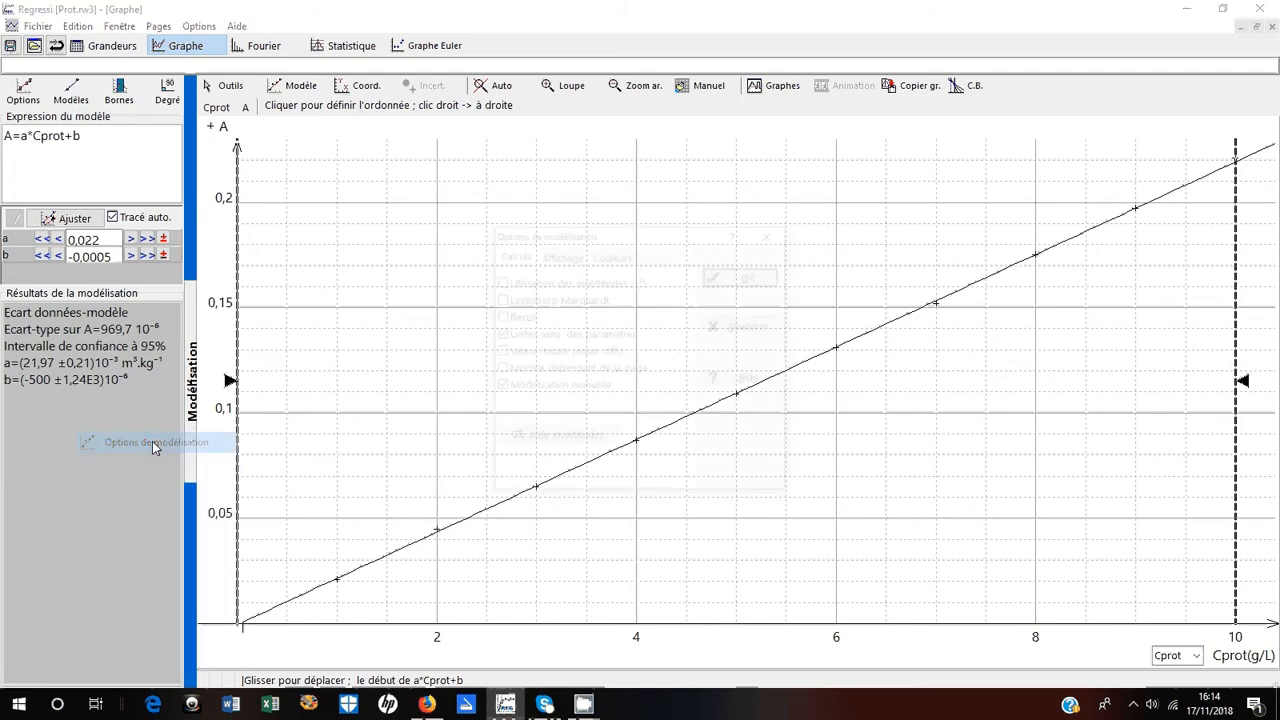
{"action": "left_click", "coordinate": [561, 254]}
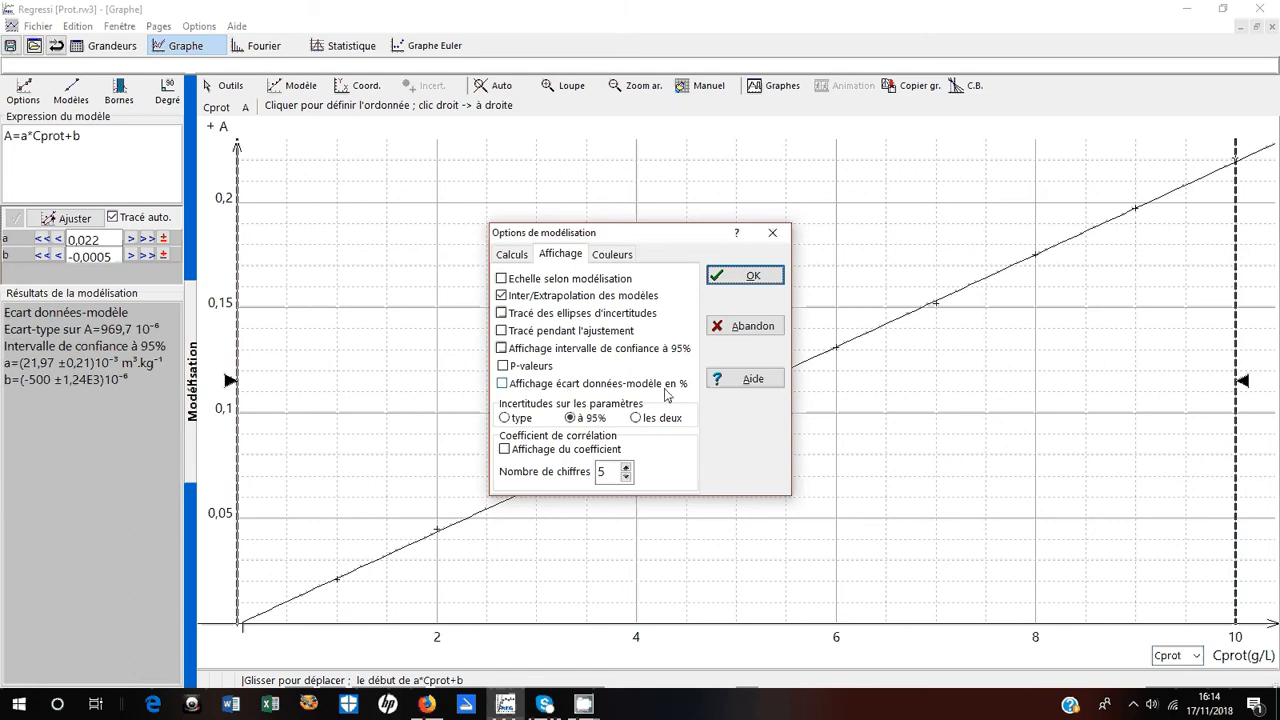
{"action": "left_click", "coordinate": [502, 384]}
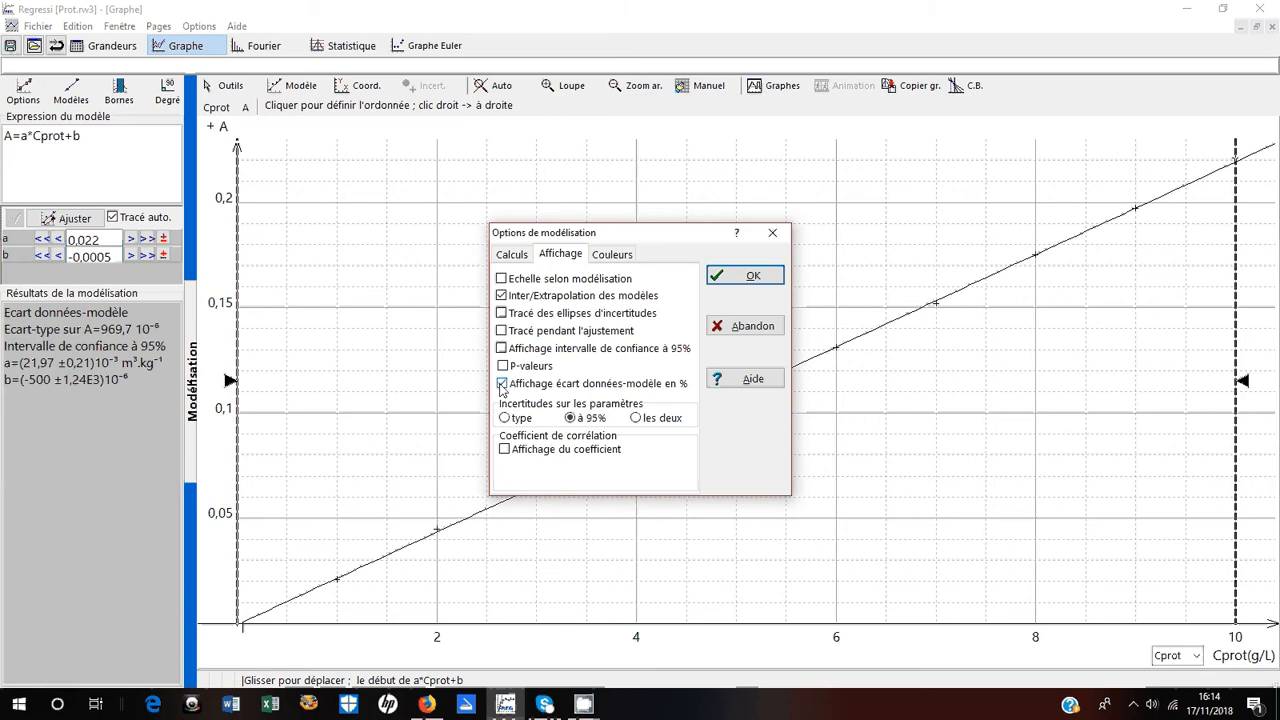
{"action": "left_click", "coordinate": [730, 280]}
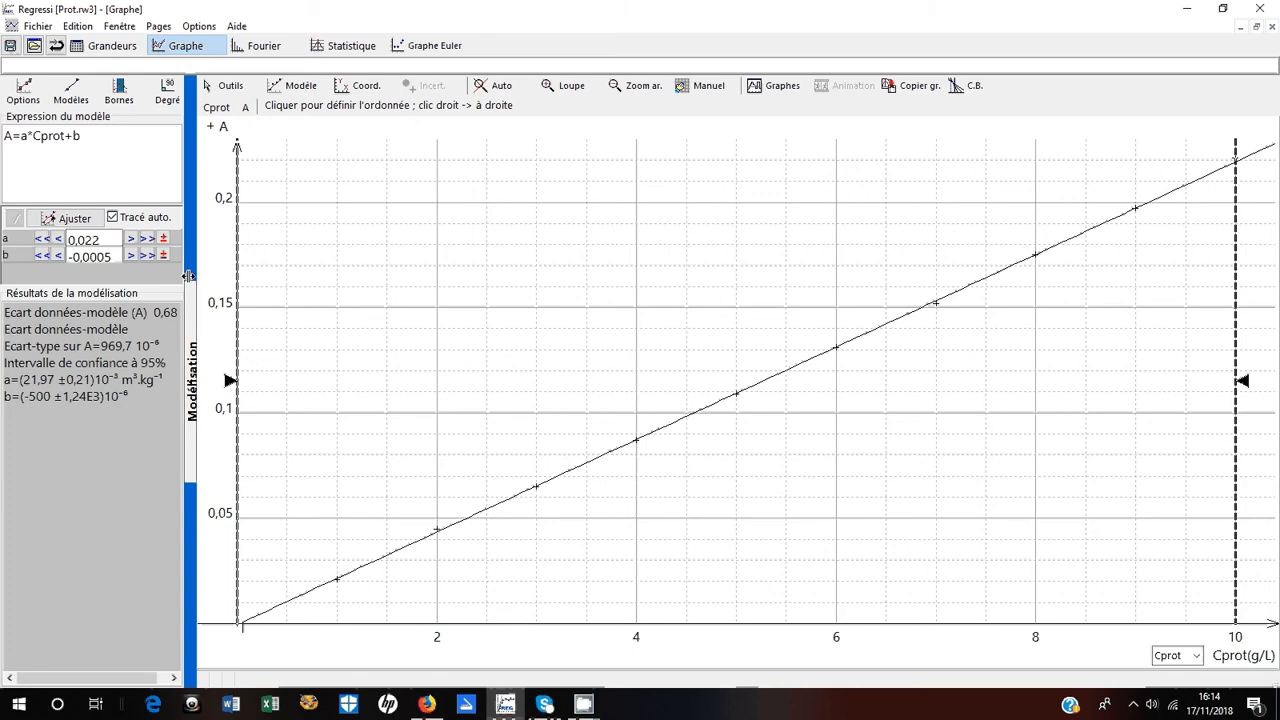
{"action": "left_click_drag", "start_coordinate": [193, 255], "coordinate": [238, 255]}
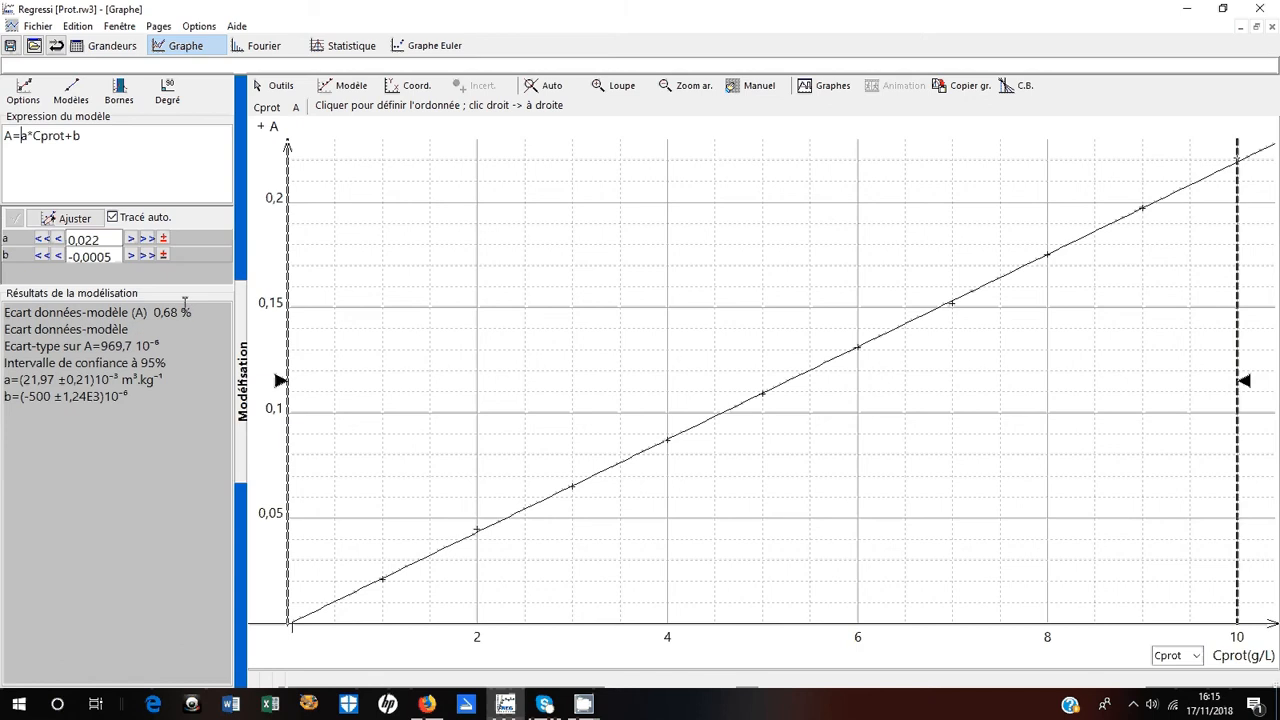
Replace the model with the predefined Linéaire function A=a1*Cprot and adjust its parameter.
{"action": "left_click", "coordinate": [77, 93]}
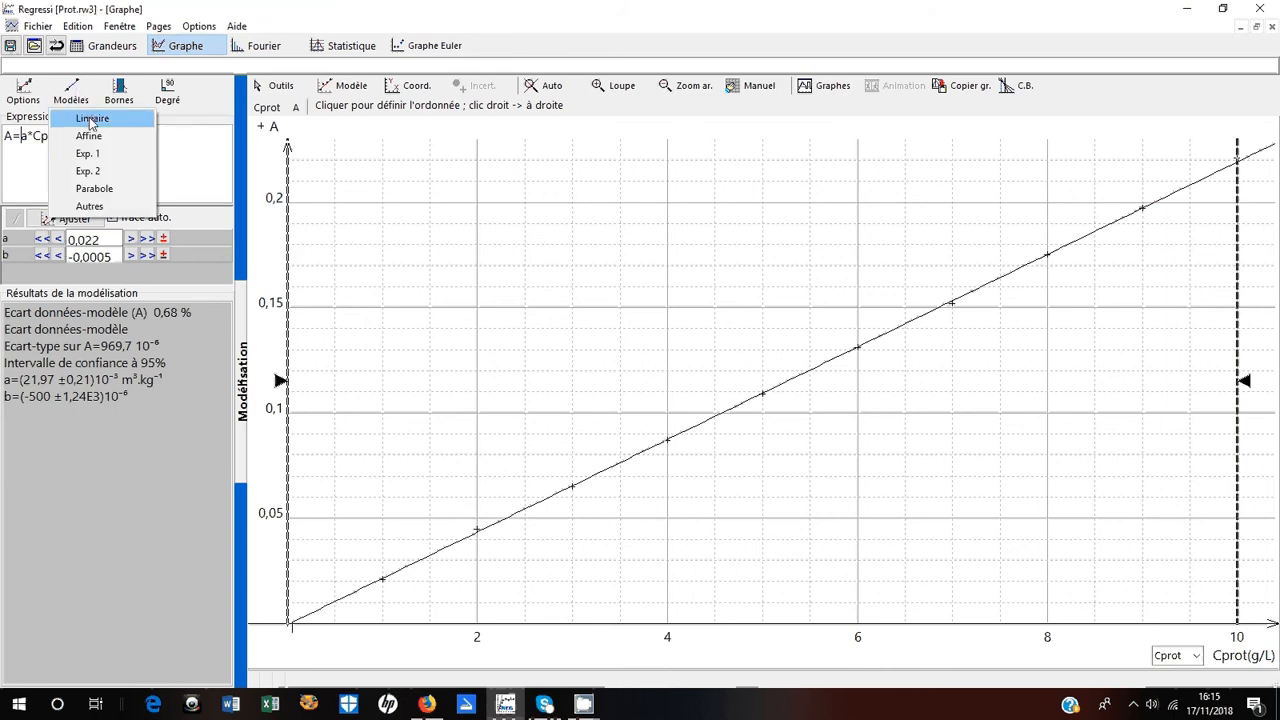
{"action": "left_click", "coordinate": [89, 206]}
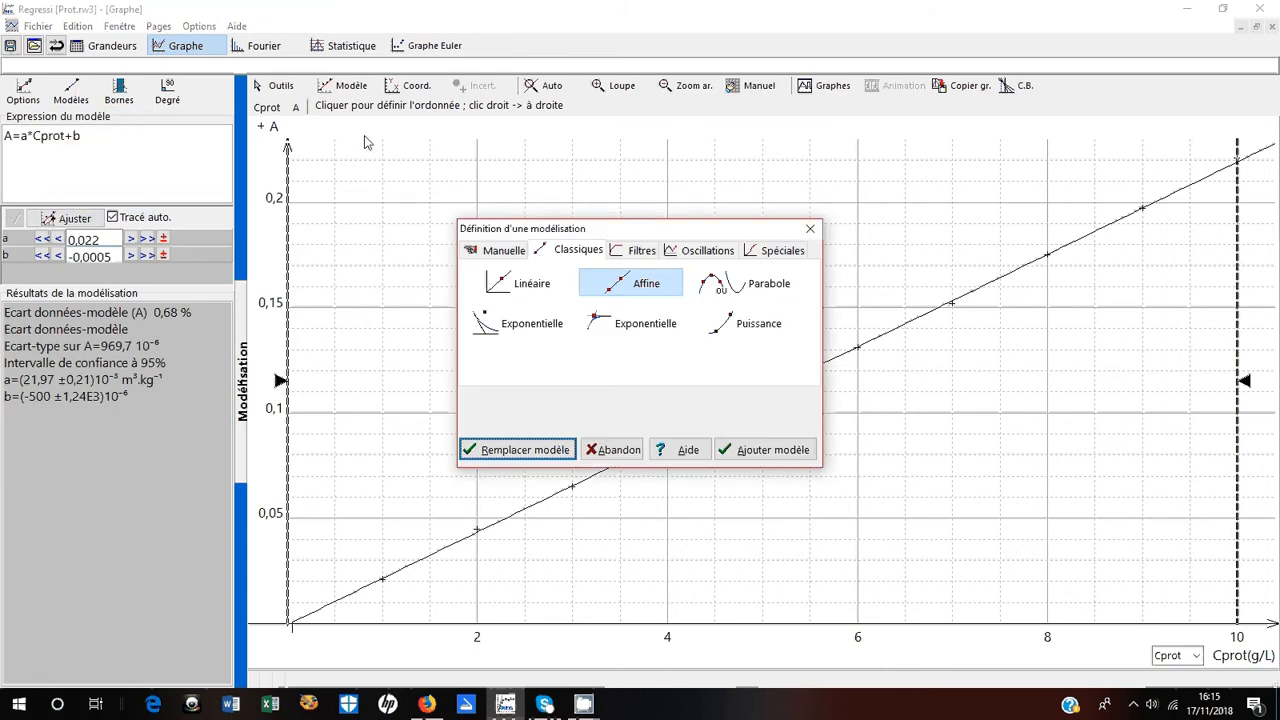
{"action": "left_click", "coordinate": [535, 284]}
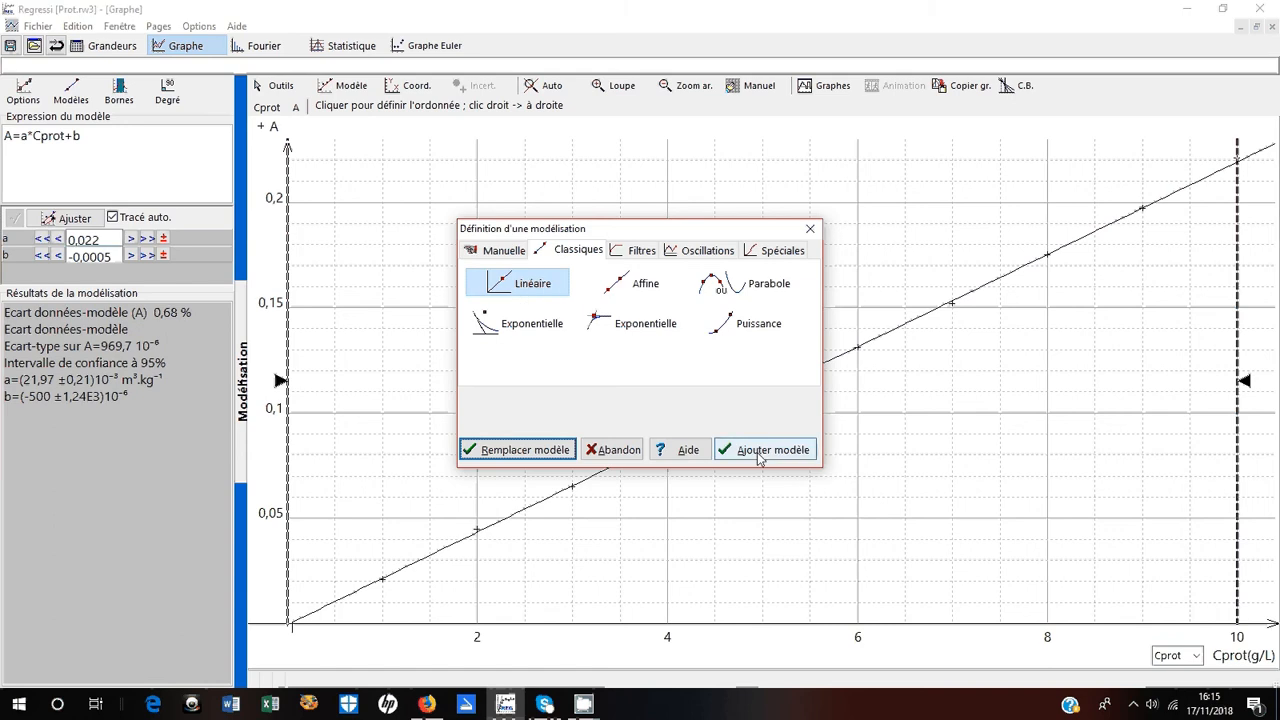
{"action": "left_click", "coordinate": [553, 450]}
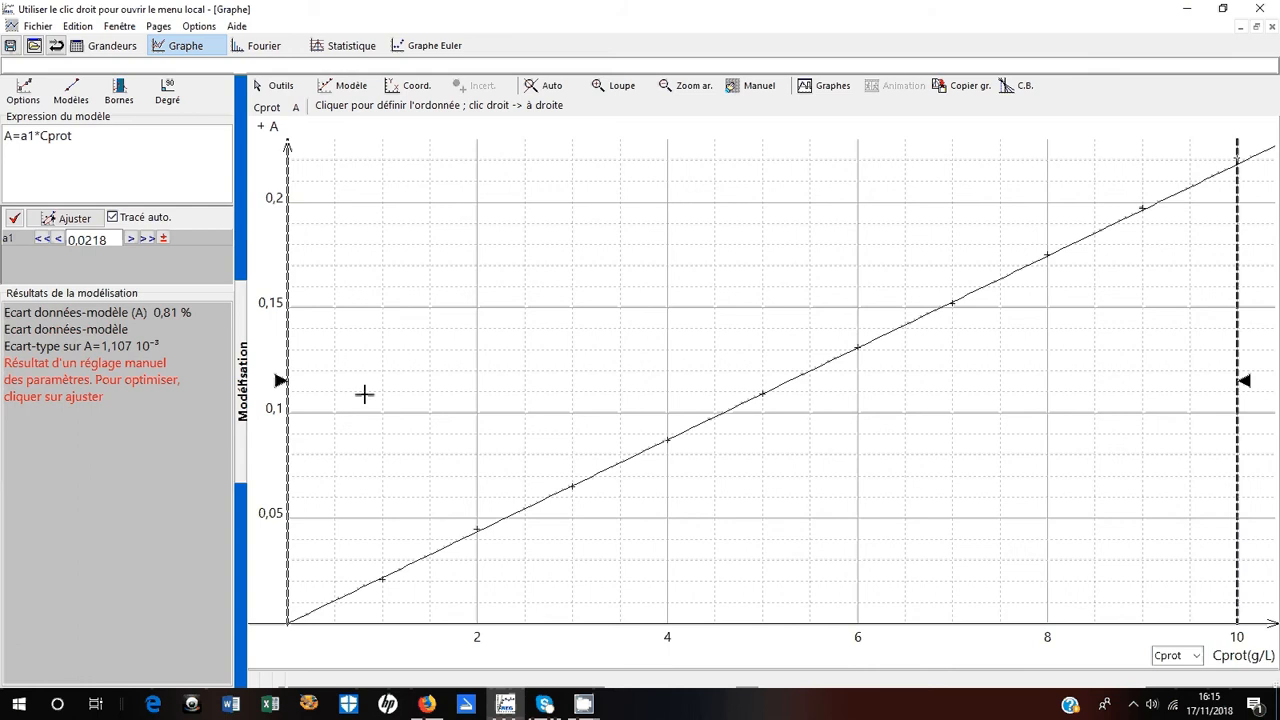
{"action": "left_click", "coordinate": [52, 225]}
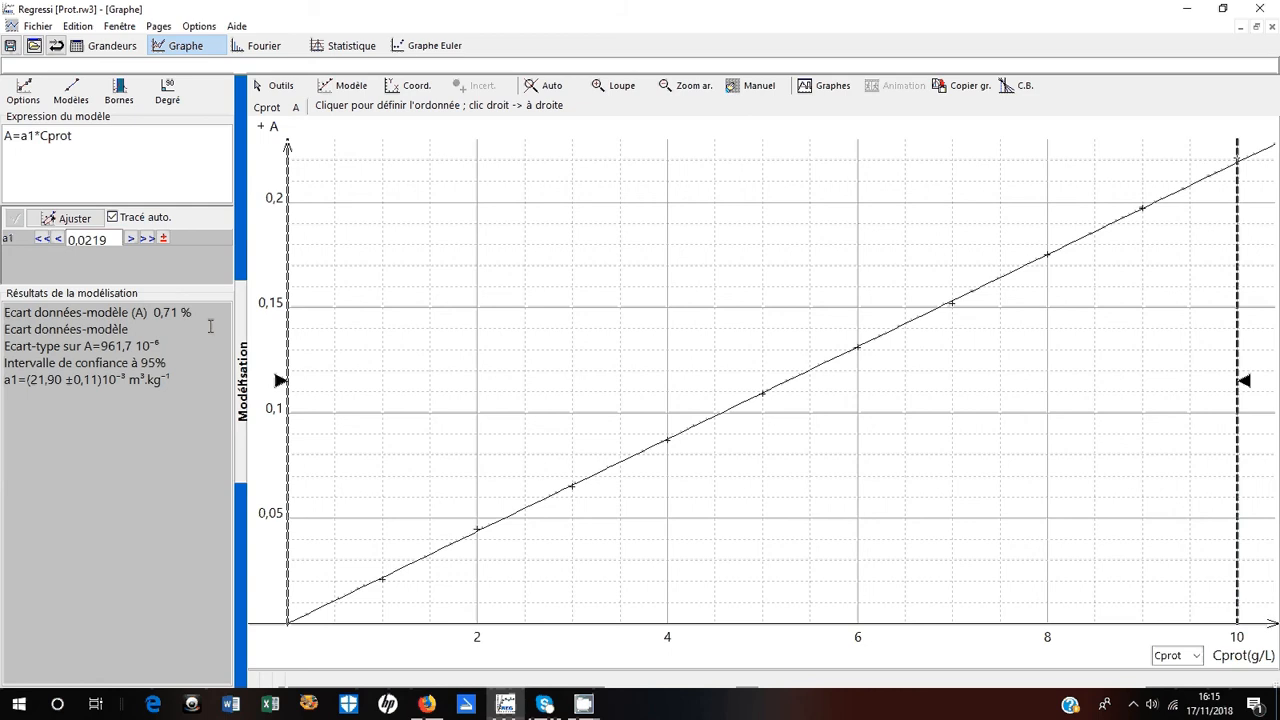
Replace the linear model with the predefined Affine function A=a*Cprot+b and optimise its parameters.
{"action": "left_click", "coordinate": [76, 95]}
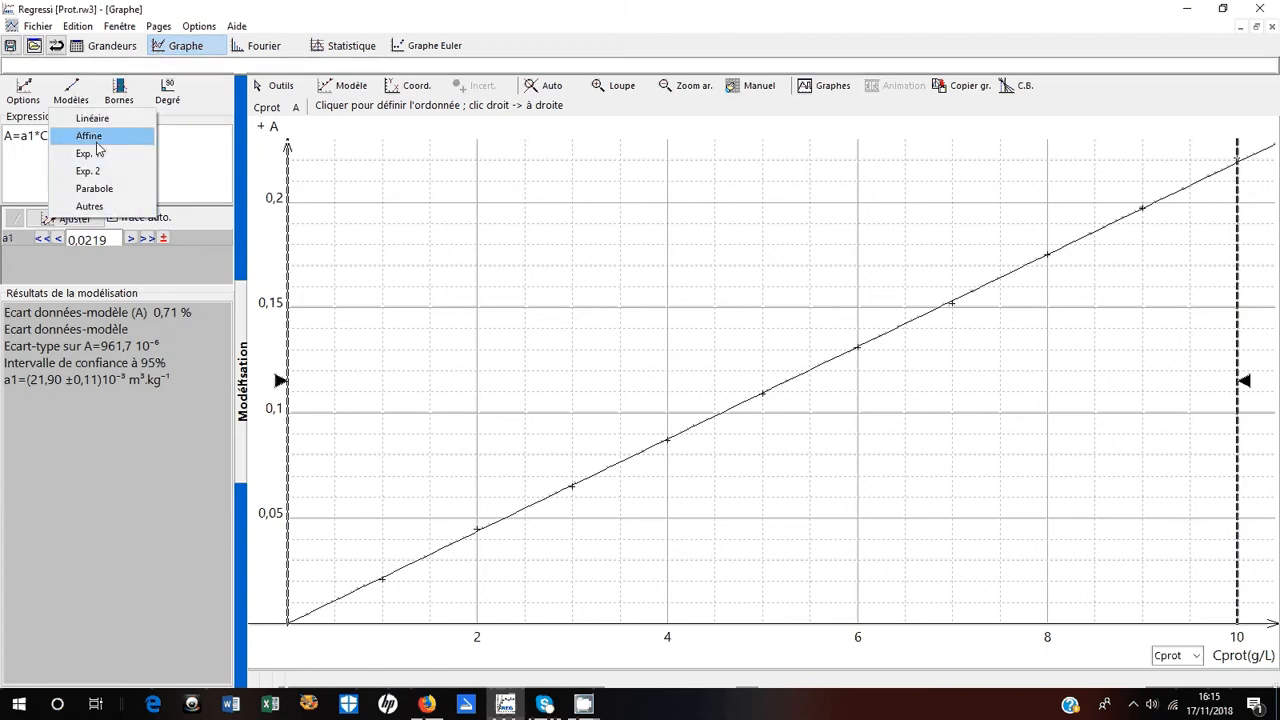
{"action": "left_click", "coordinate": [100, 208]}
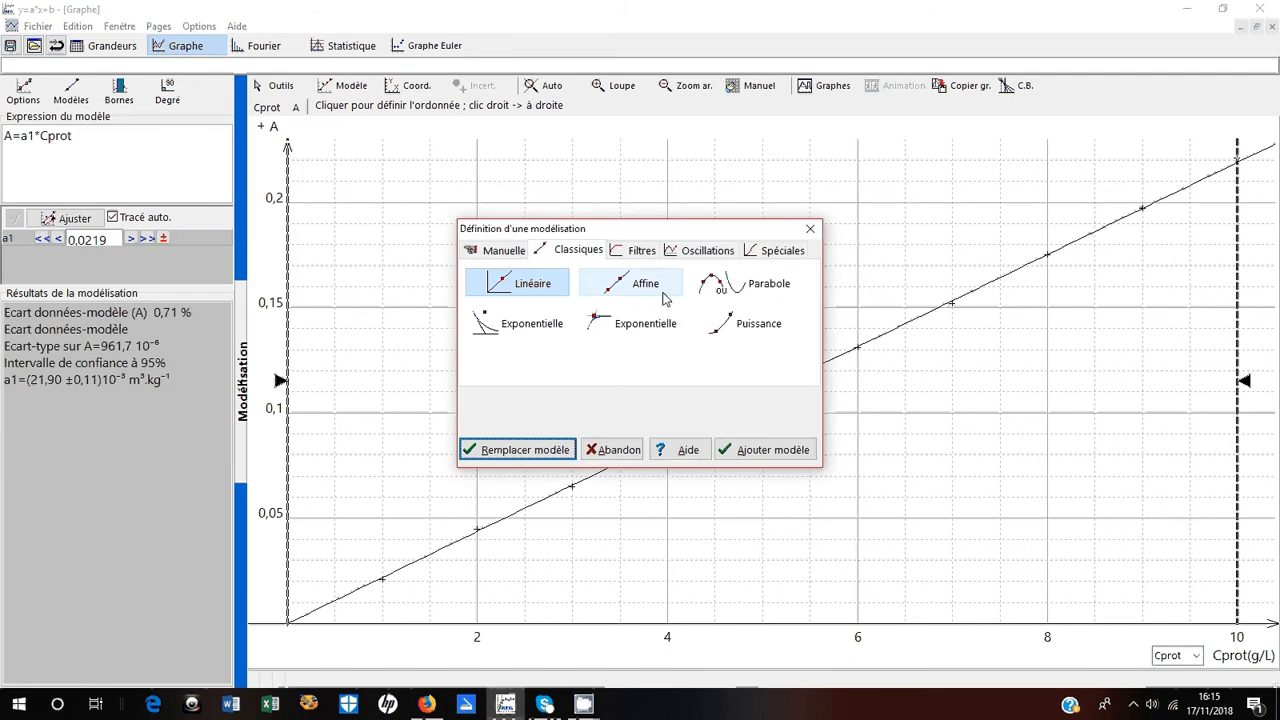
{"action": "left_click", "coordinate": [655, 292]}
{"action": "left_click", "coordinate": [557, 445]}
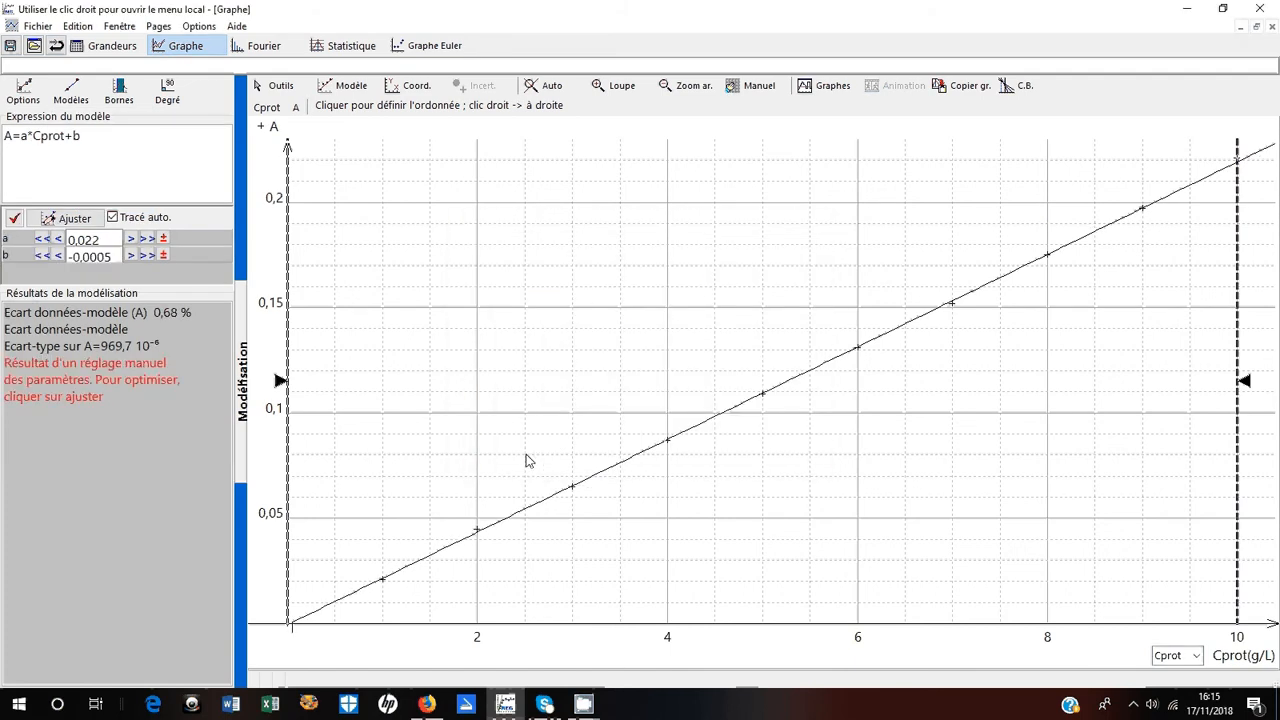
{"action": "left_click", "coordinate": [14, 219]}
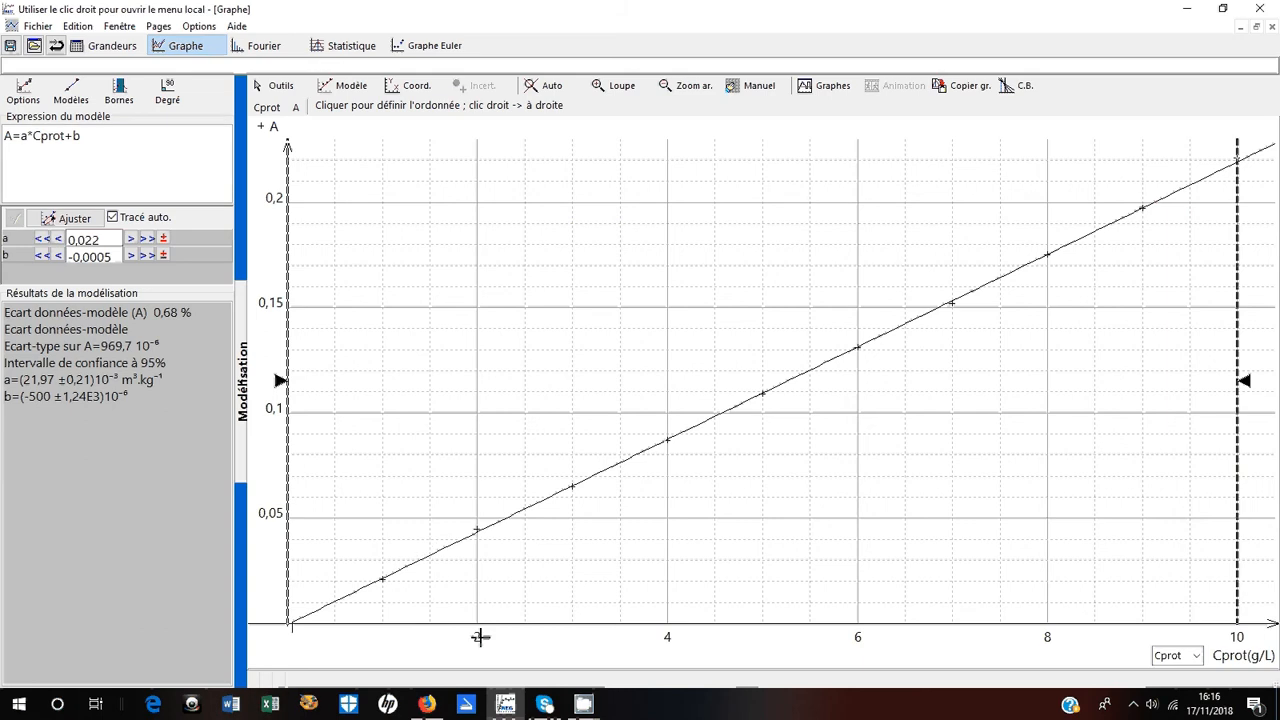
Erase the data point at Cprot = 2 g/L, undo the erasure and readjust the affine model on all points.
{"action": "mouse_move", "coordinate": [474, 528]}
{"action": "left_click", "coordinate": [276, 86]}
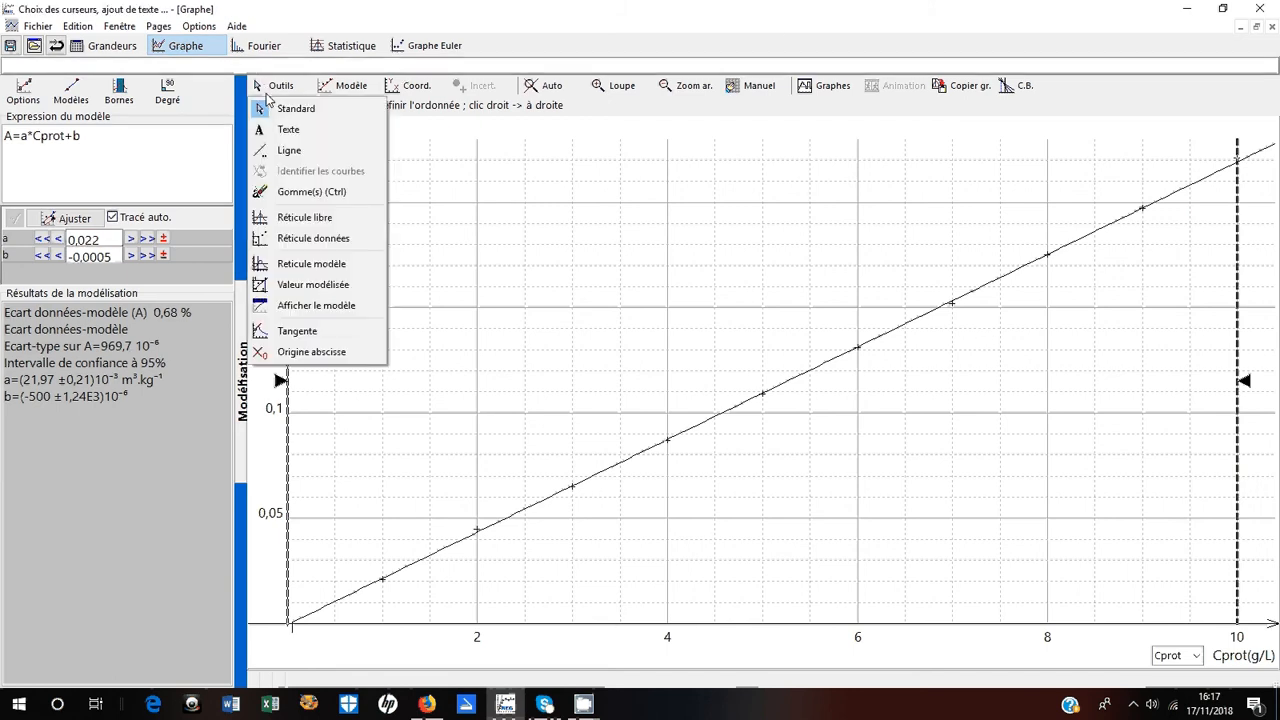
{"action": "left_click", "coordinate": [306, 193]}
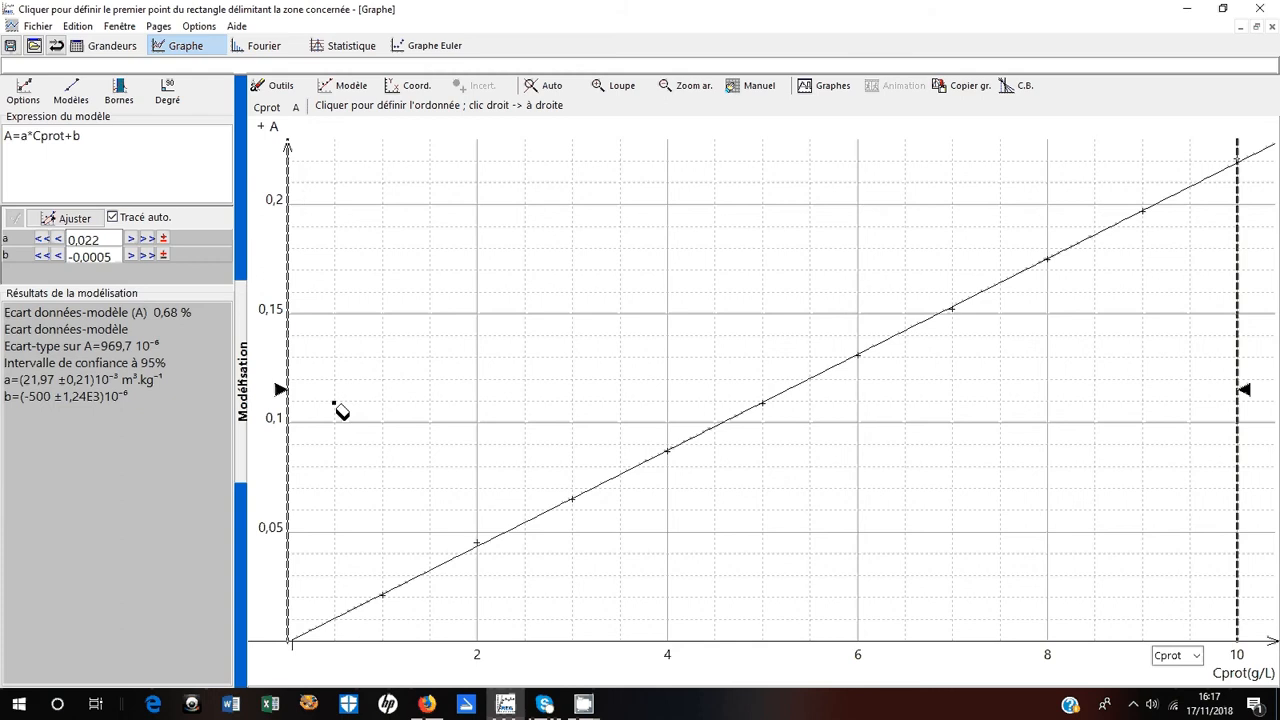
{"action": "left_click", "coordinate": [478, 547]}
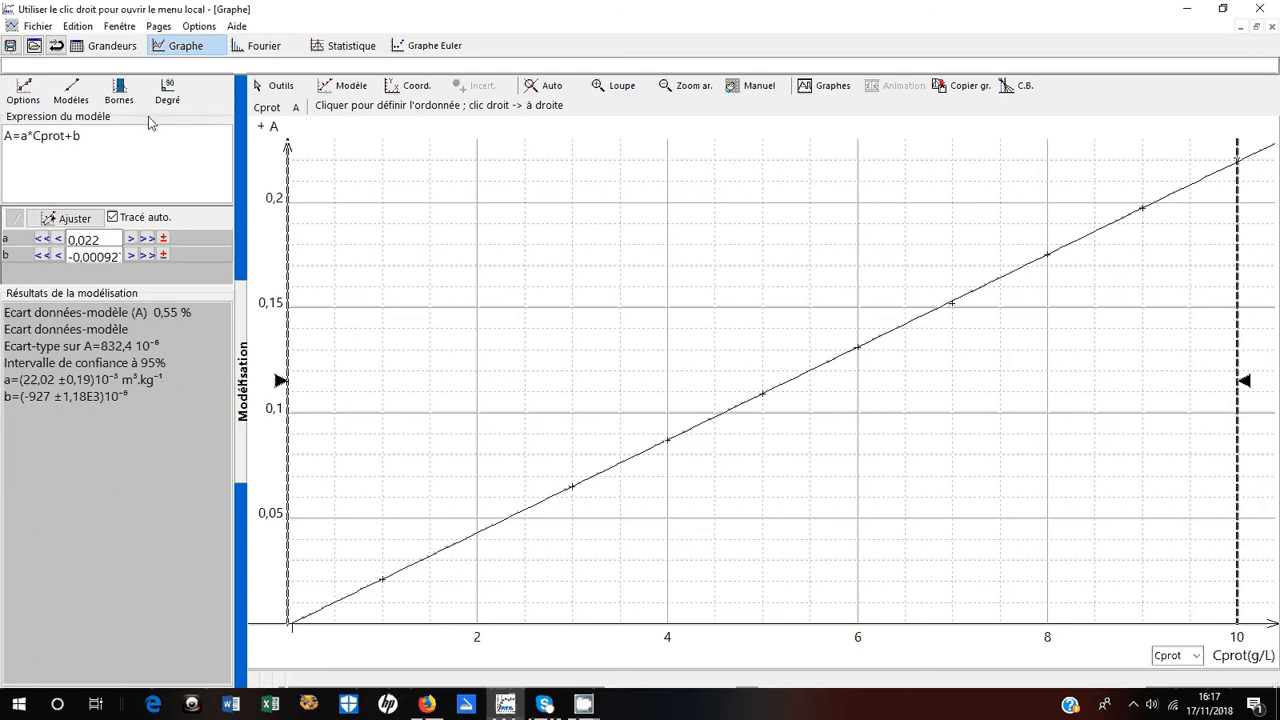
{"action": "left_click", "coordinate": [56, 46]}
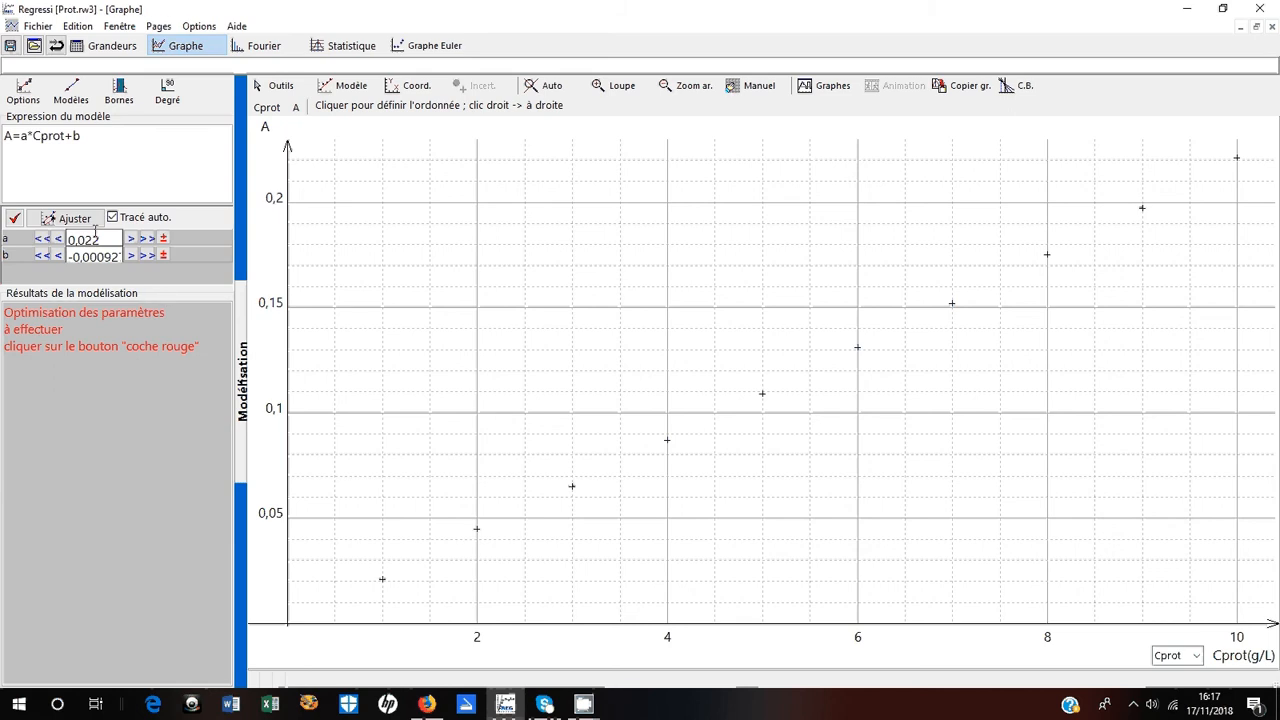
{"action": "left_click", "coordinate": [85, 222]}
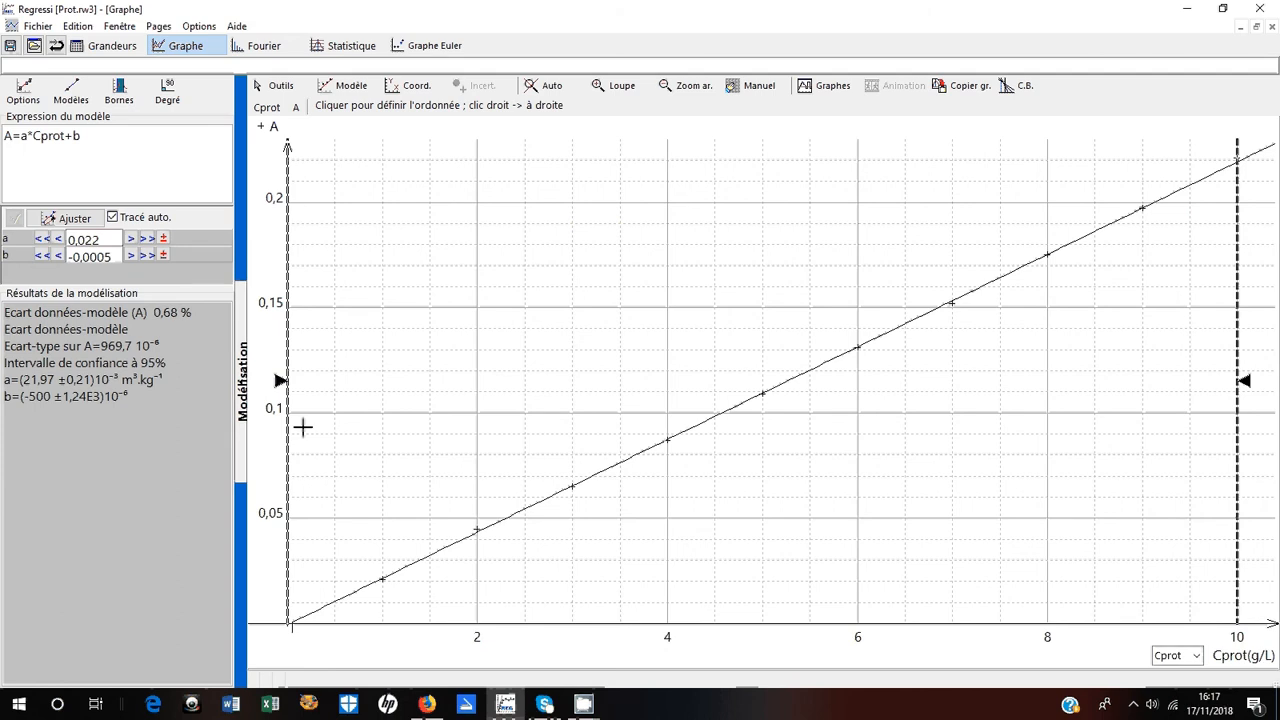
Erase the data points at Cprot = 2 g/L and Cprot = 7 g/L that lie off the affine model line.
{"action": "left_click", "coordinate": [279, 90]}
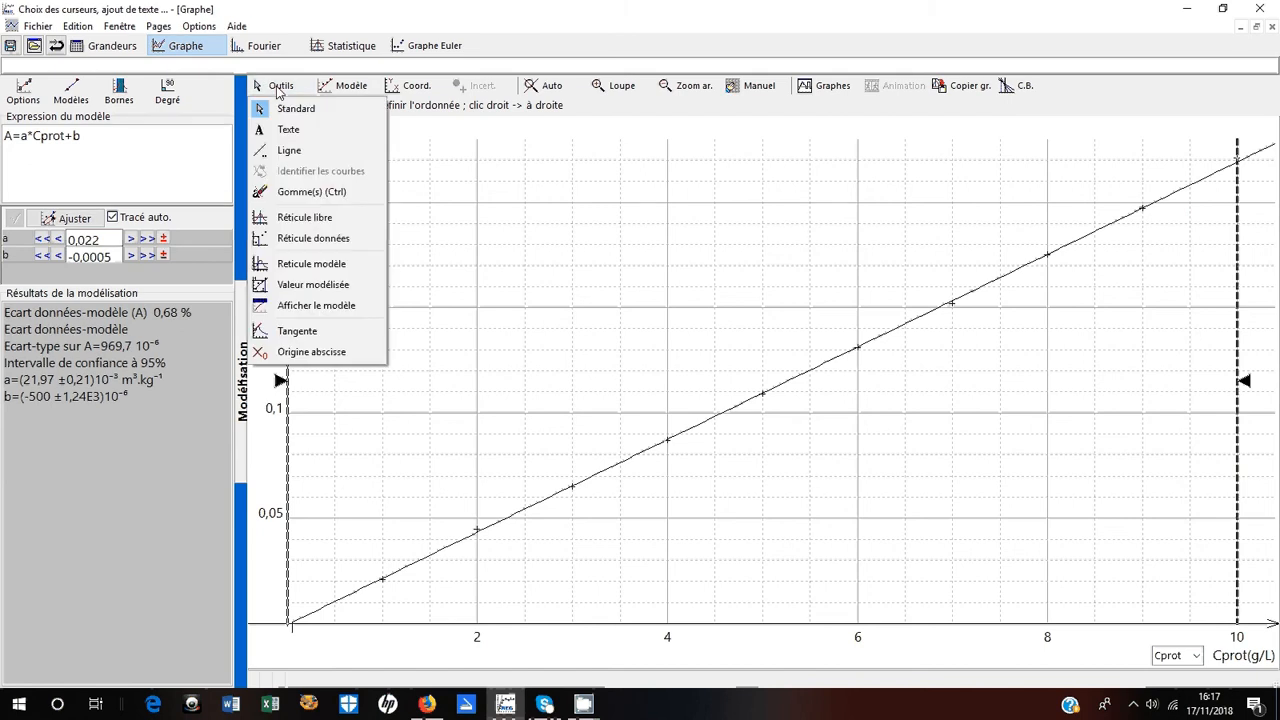
{"action": "left_click", "coordinate": [293, 192]}
{"action": "left_click", "coordinate": [478, 545]}
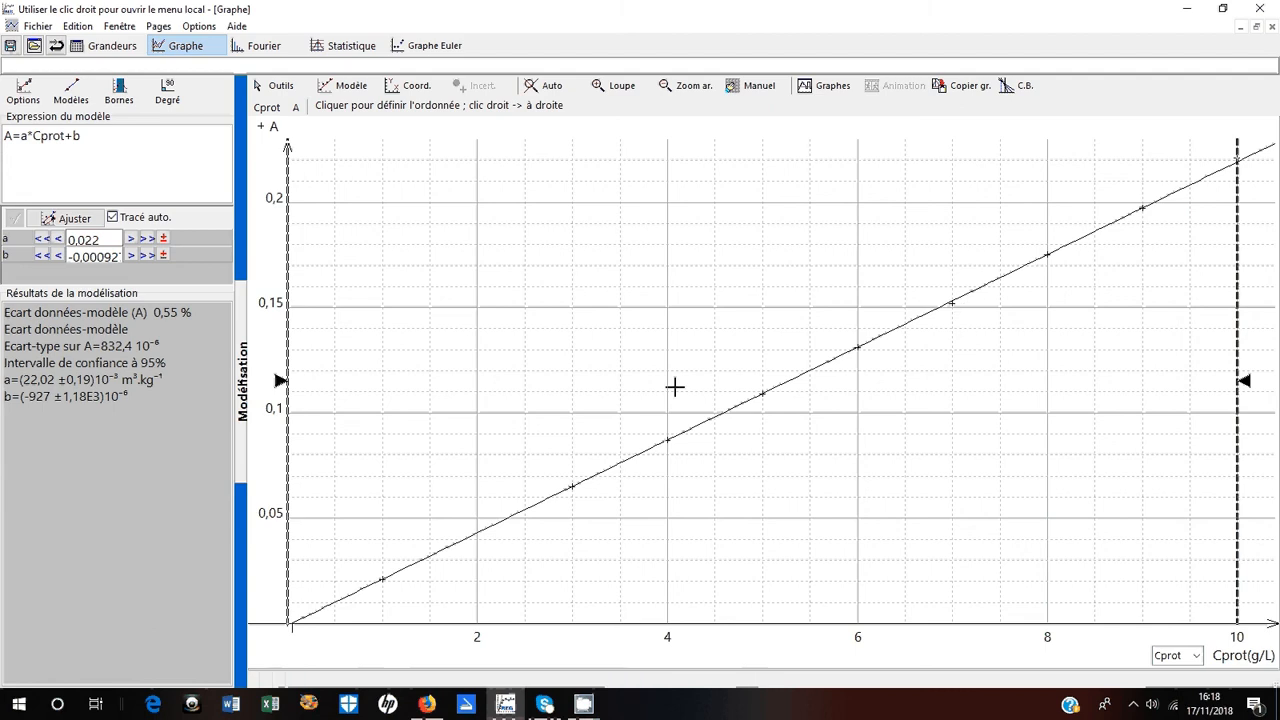
{"action": "left_click", "coordinate": [280, 87]}
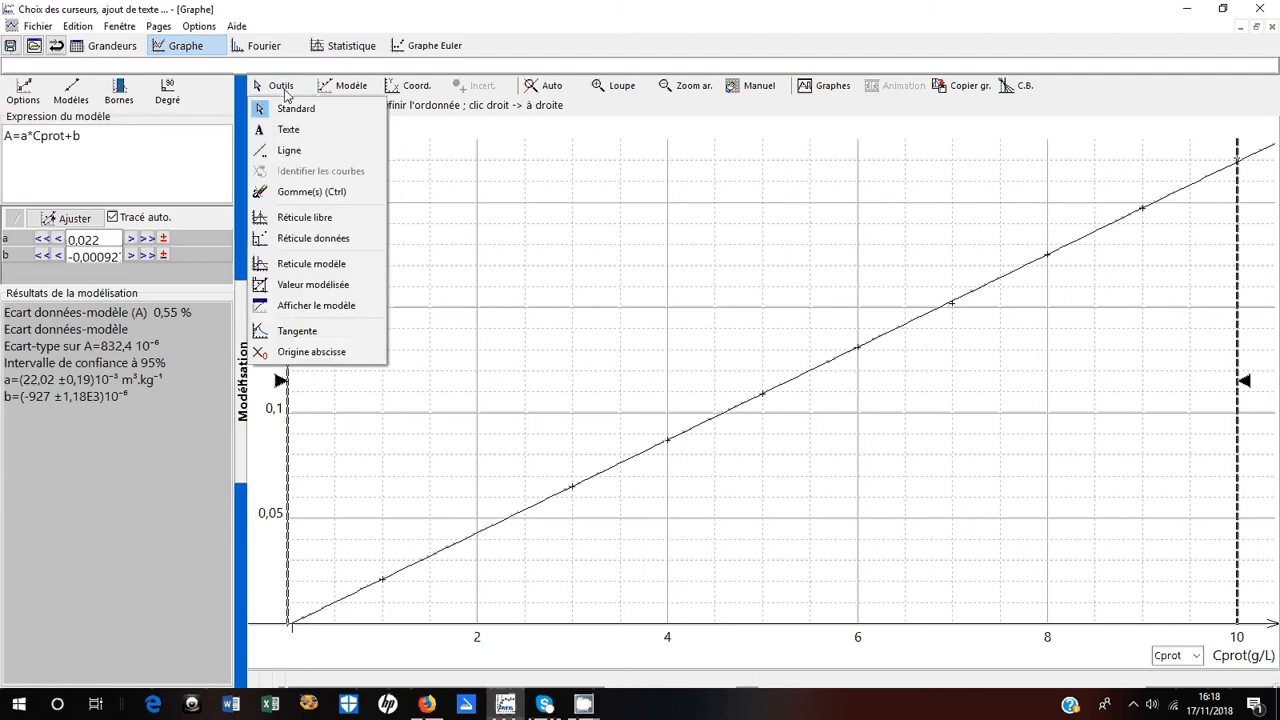
{"action": "left_click", "coordinate": [300, 191]}
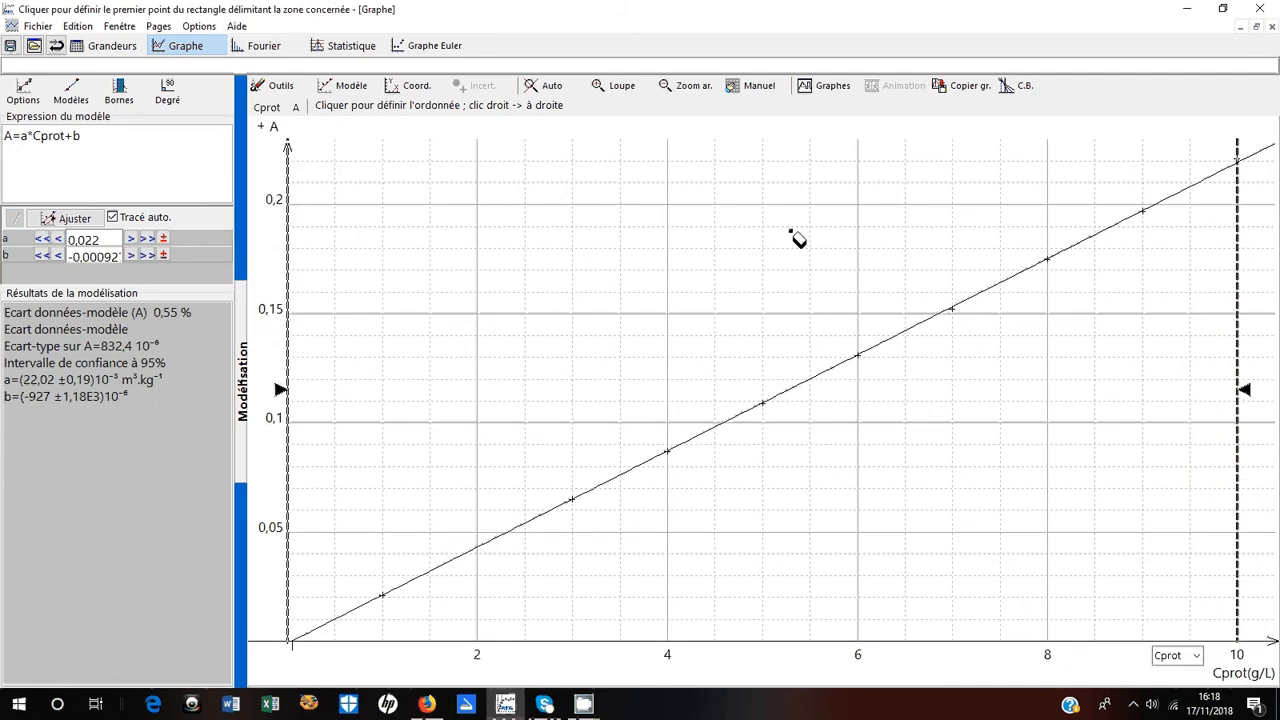
{"action": "left_click", "coordinate": [955, 314]}
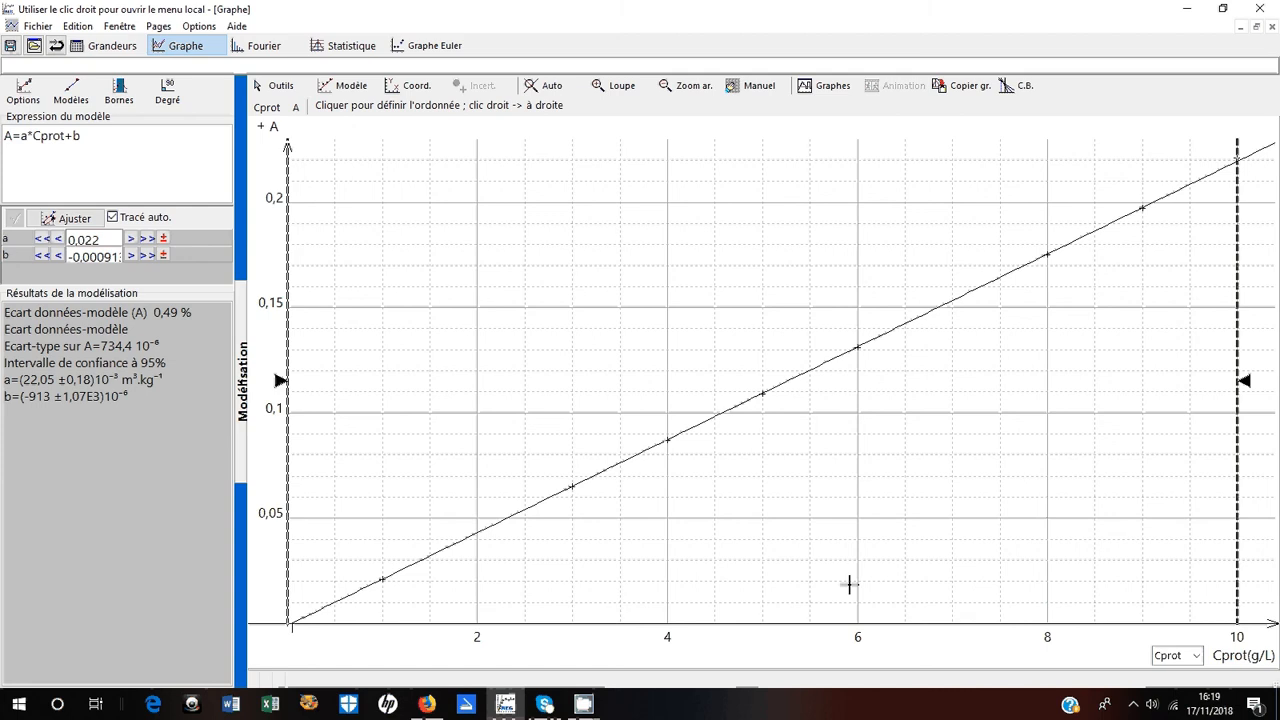
Calculate the modelled Cprot for an absorbance A of 0.112 and move the modelled values table clear of its reading on the curve.
{"action": "left_click", "coordinate": [285, 88]}
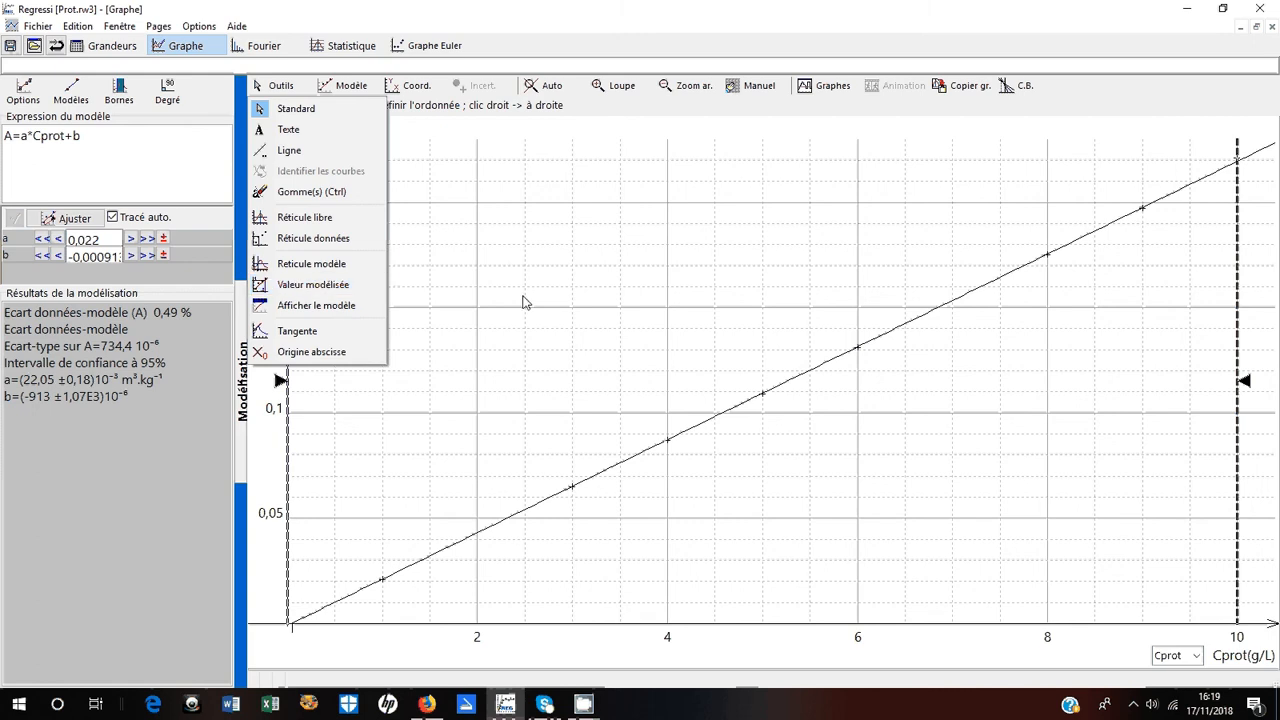
{"action": "left_click", "coordinate": [183, 453]}
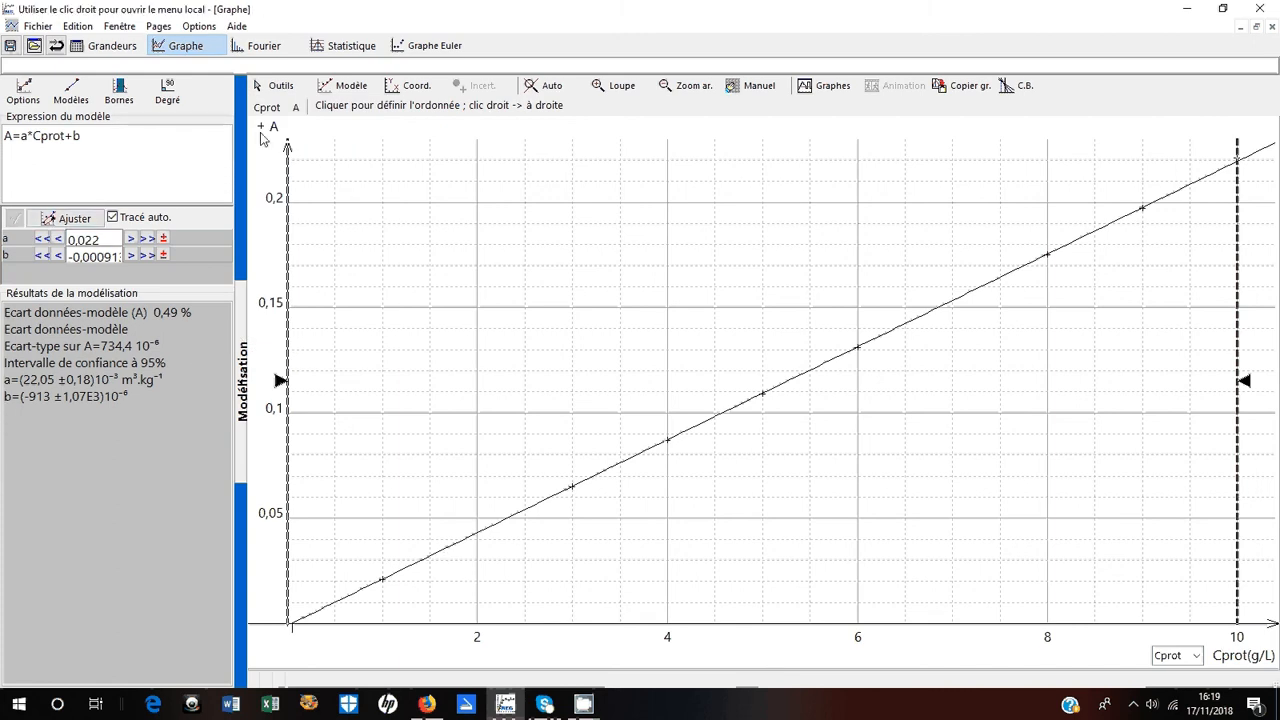
{"action": "left_click", "coordinate": [280, 88]}
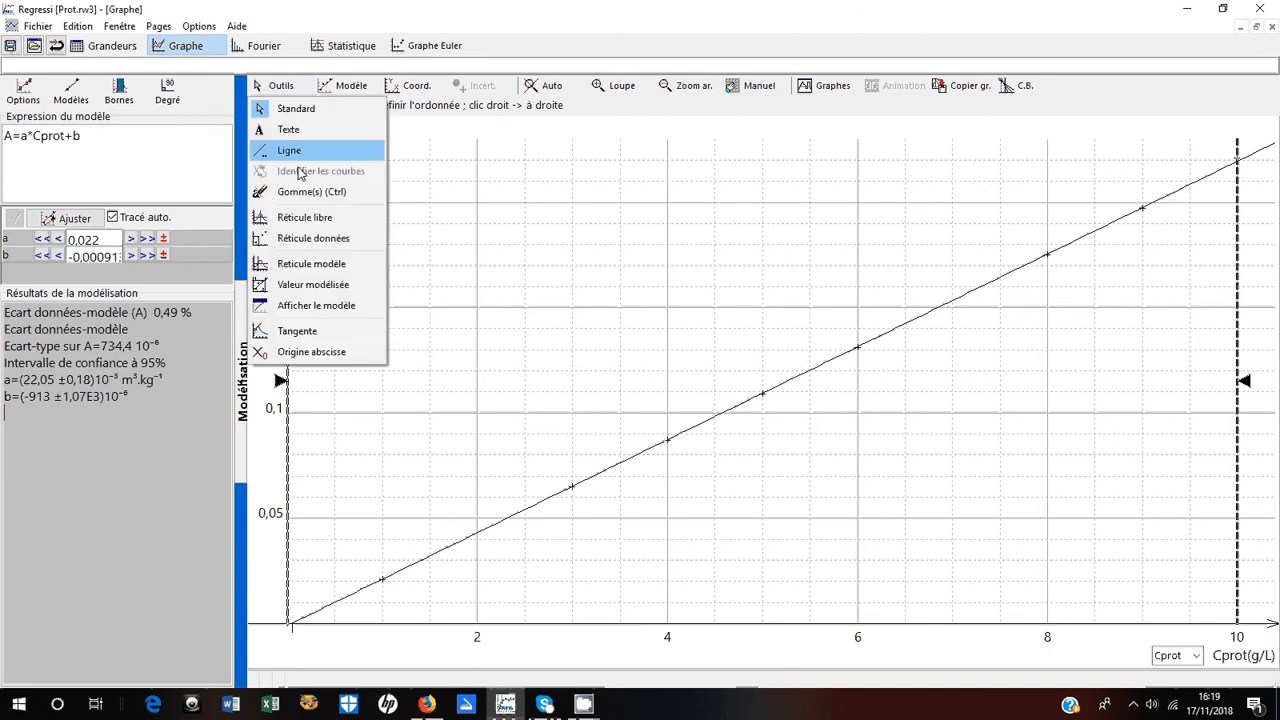
{"action": "left_click", "coordinate": [310, 288]}
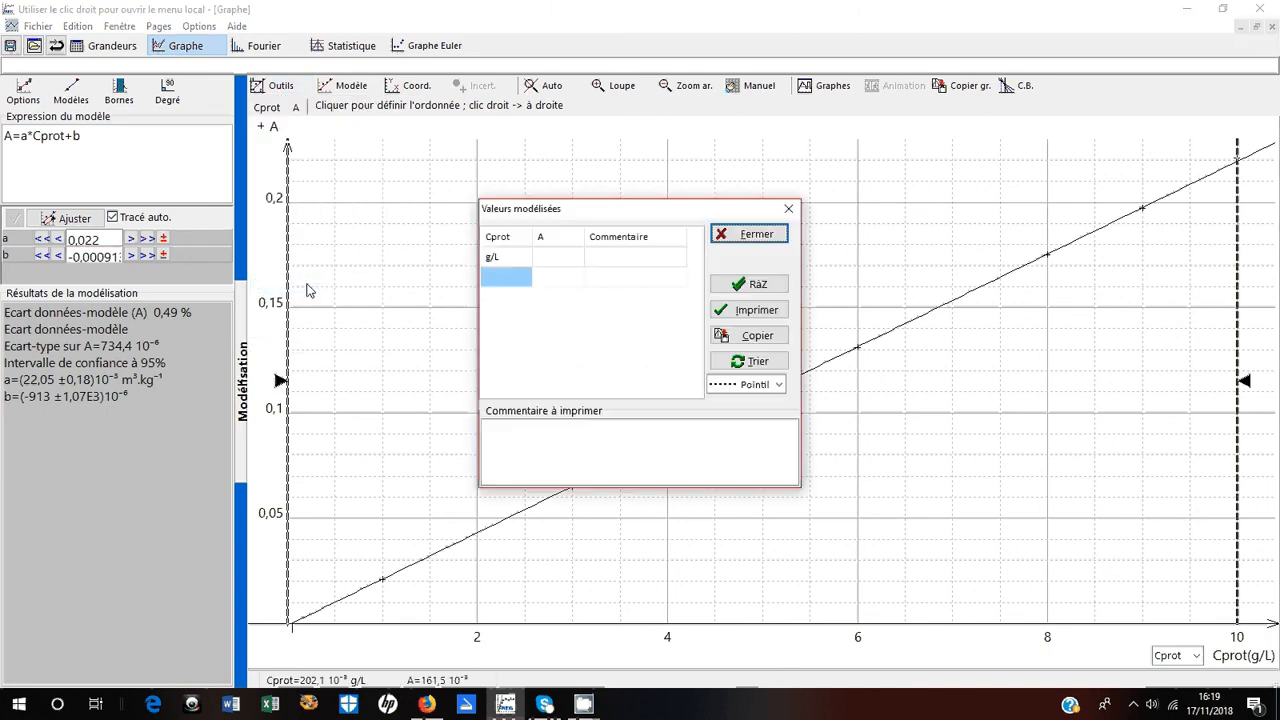
{"action": "left_click", "coordinate": [563, 281]}
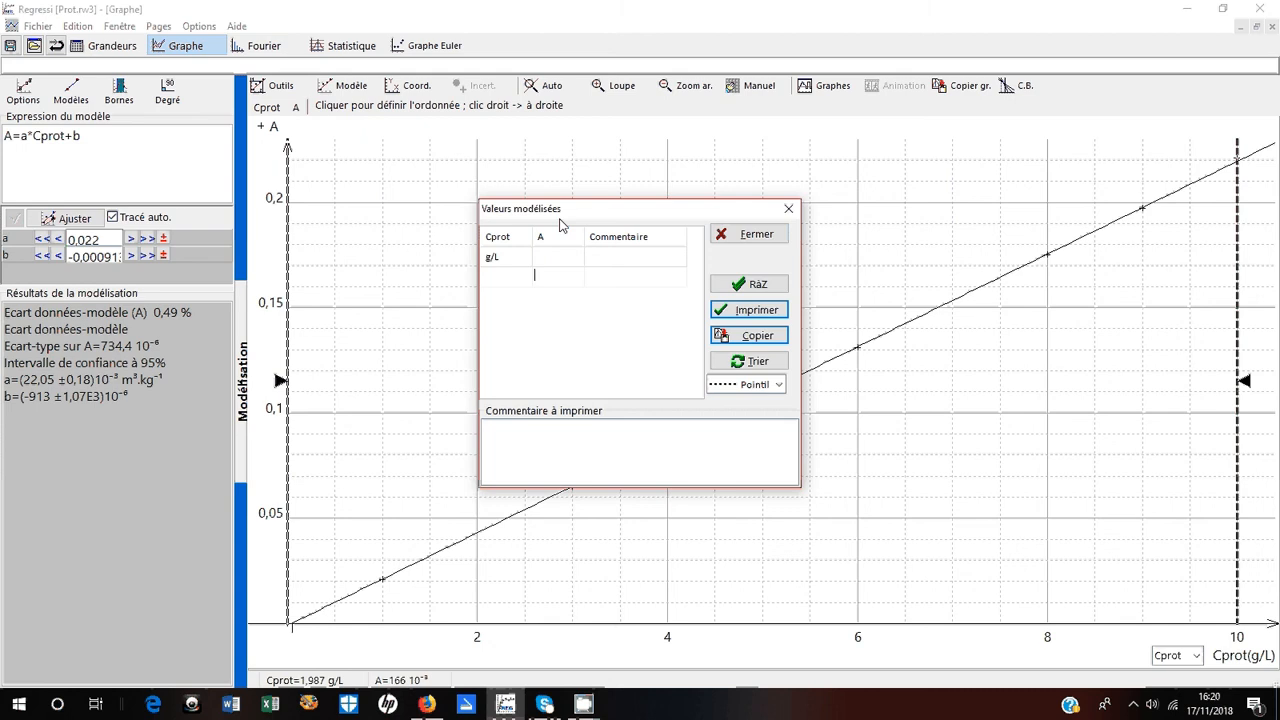
{"action": "type", "text": "0.112"}
{"action": "key", "text": "Return"}
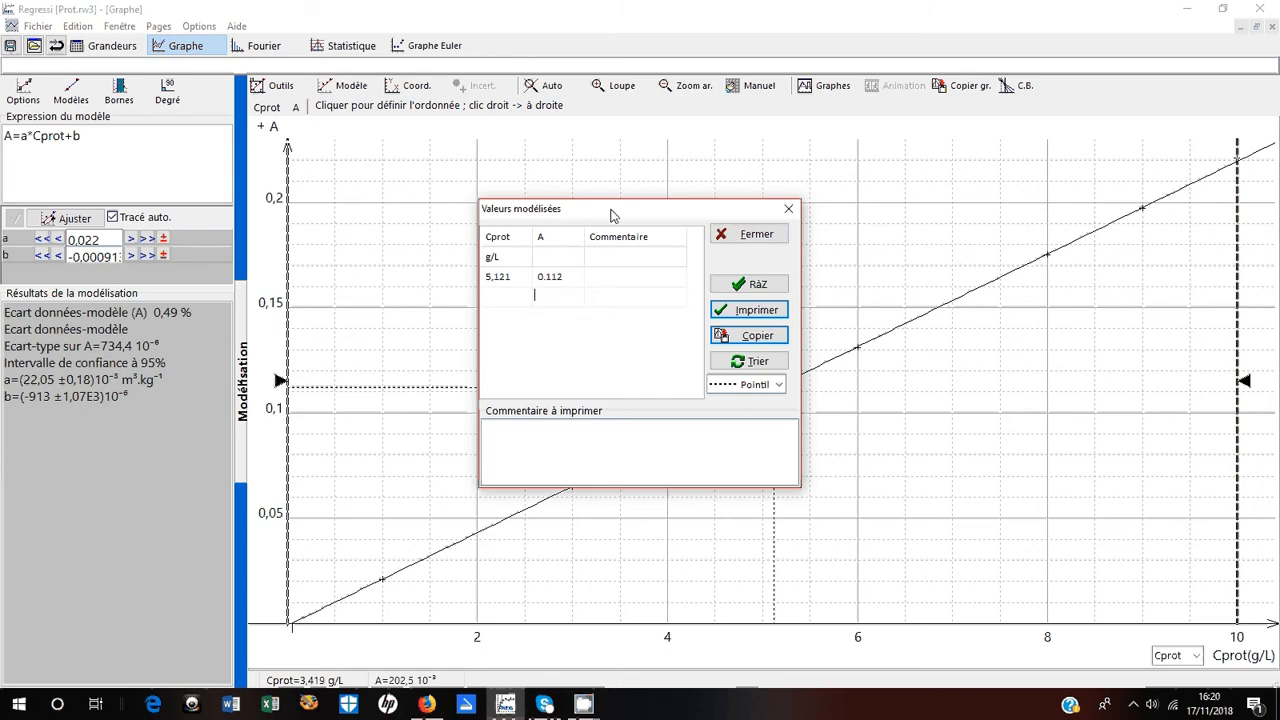
{"action": "left_click_drag", "start_coordinate": [611, 214], "coordinate": [578, 101]}
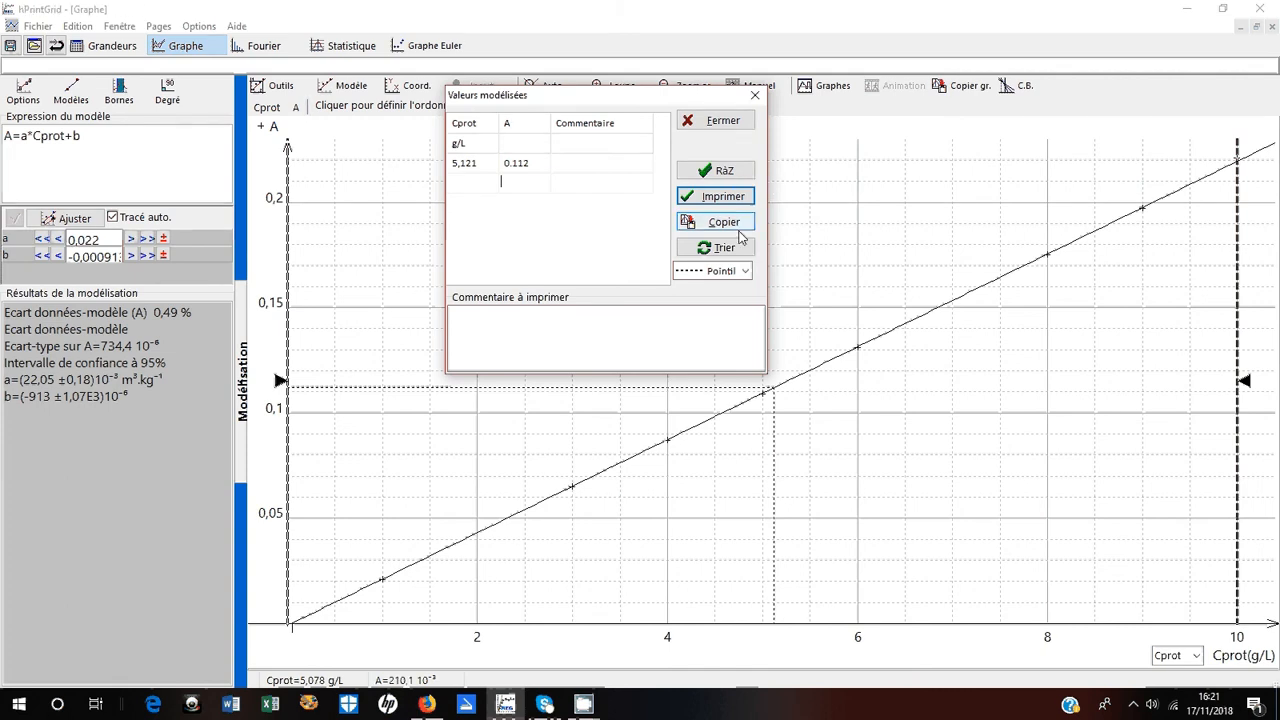
Sort the modelled values and add a second absorbance A of 0.225 to calculate its Cprot.
{"action": "left_click", "coordinate": [727, 250]}
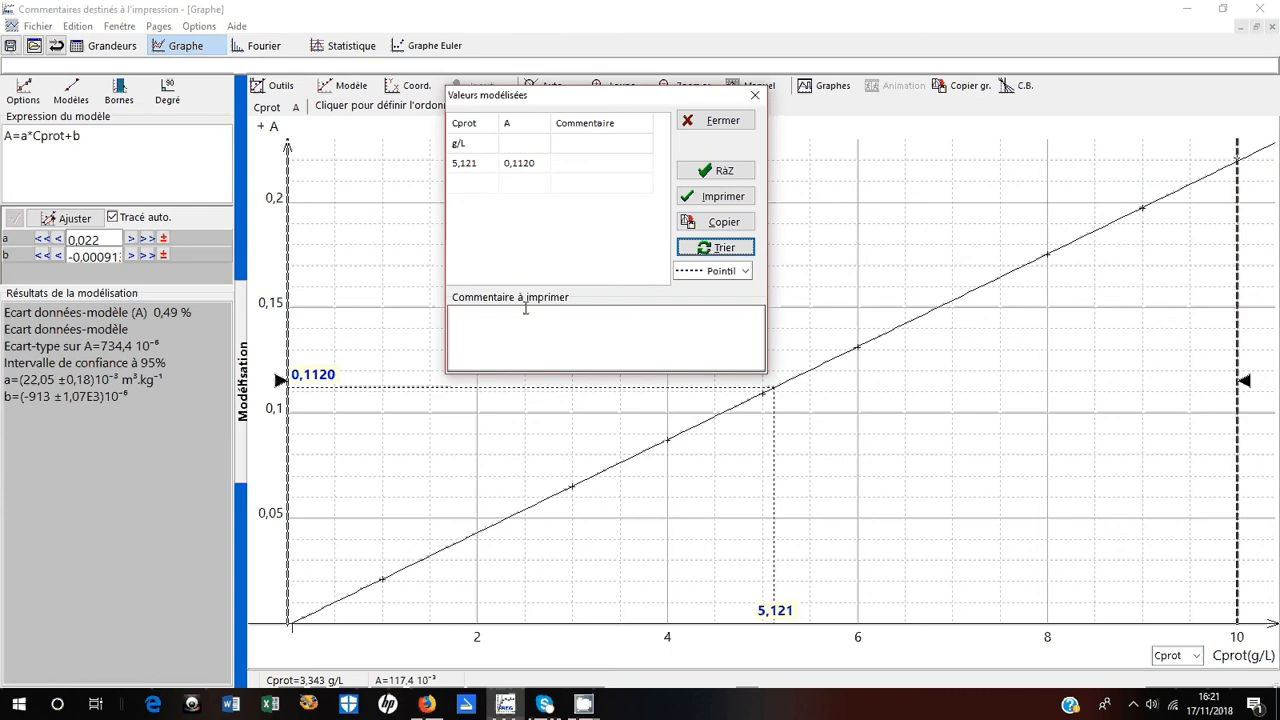
{"action": "left_click", "coordinate": [519, 180]}
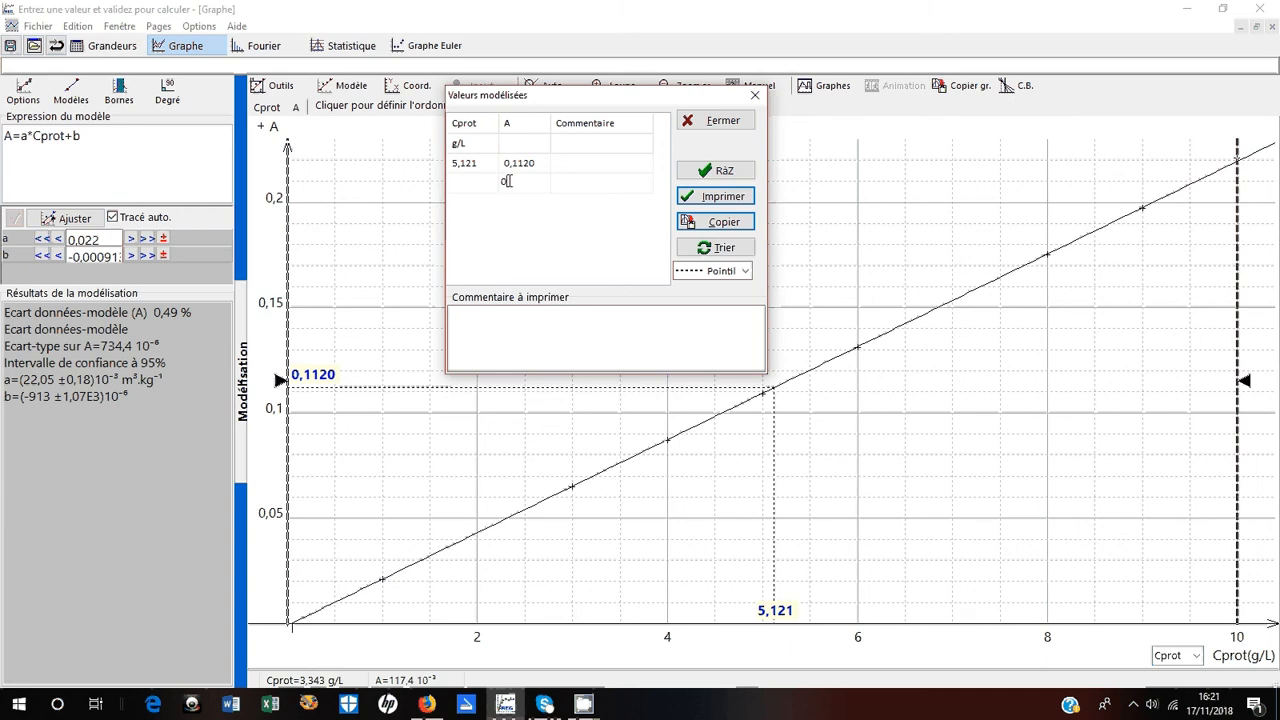
{"action": "type", "text": "0,225"}
{"action": "key", "text": "Return"}
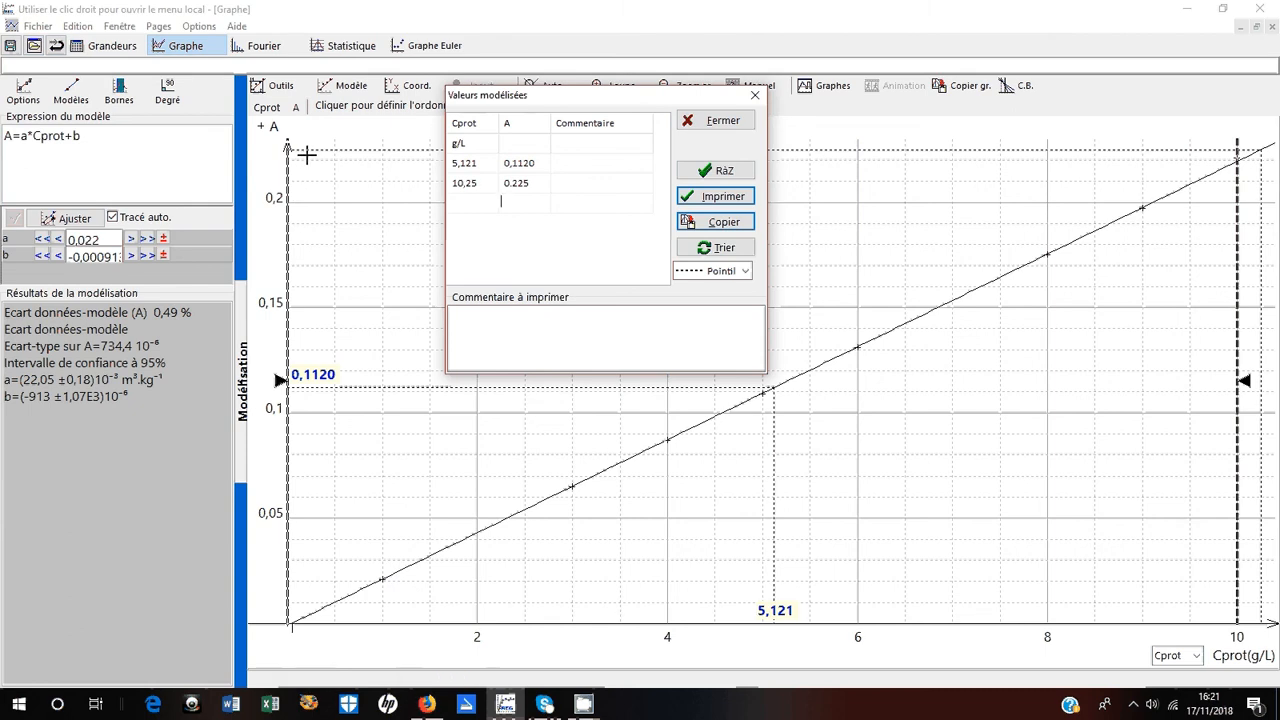
Sort the modelled values to label the reading for an absorbance A of 0.225 on the graph.
{"action": "left_click", "coordinate": [718, 249]}
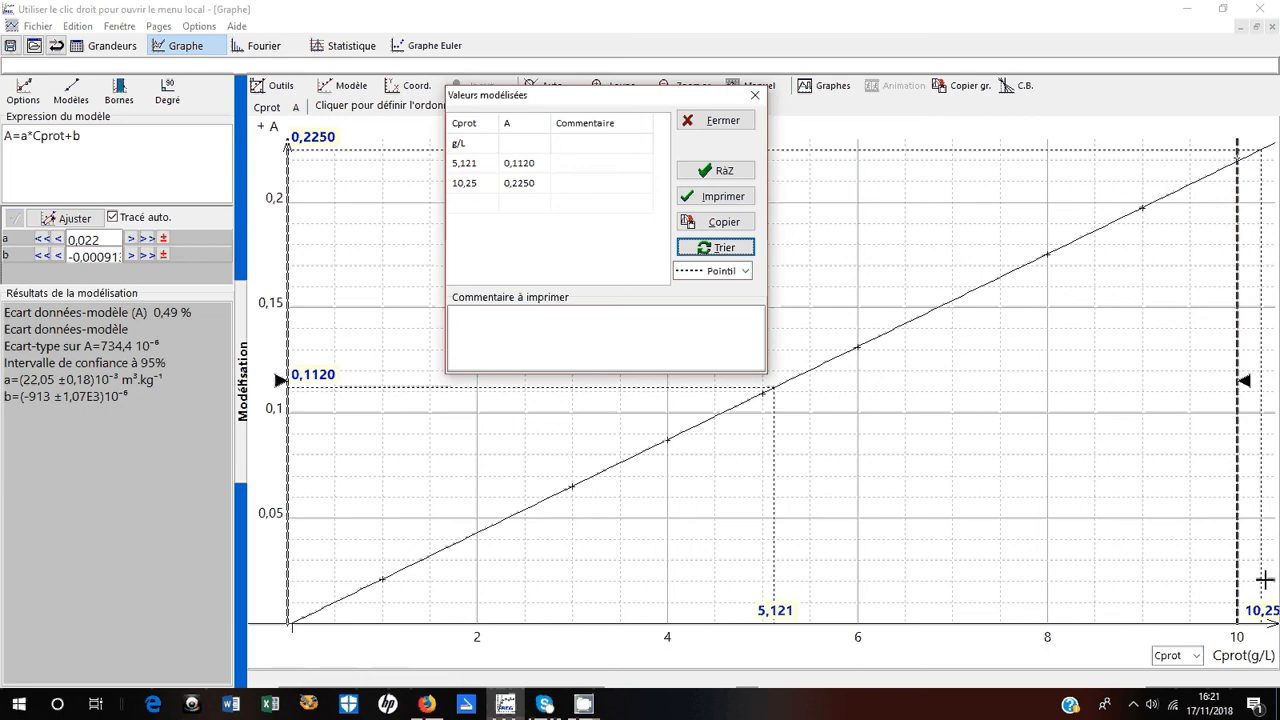
Try to calculate the modelled Cprot for an absorbance A of 0.452 within the current graph range.
{"action": "left_click", "coordinate": [527, 202]}
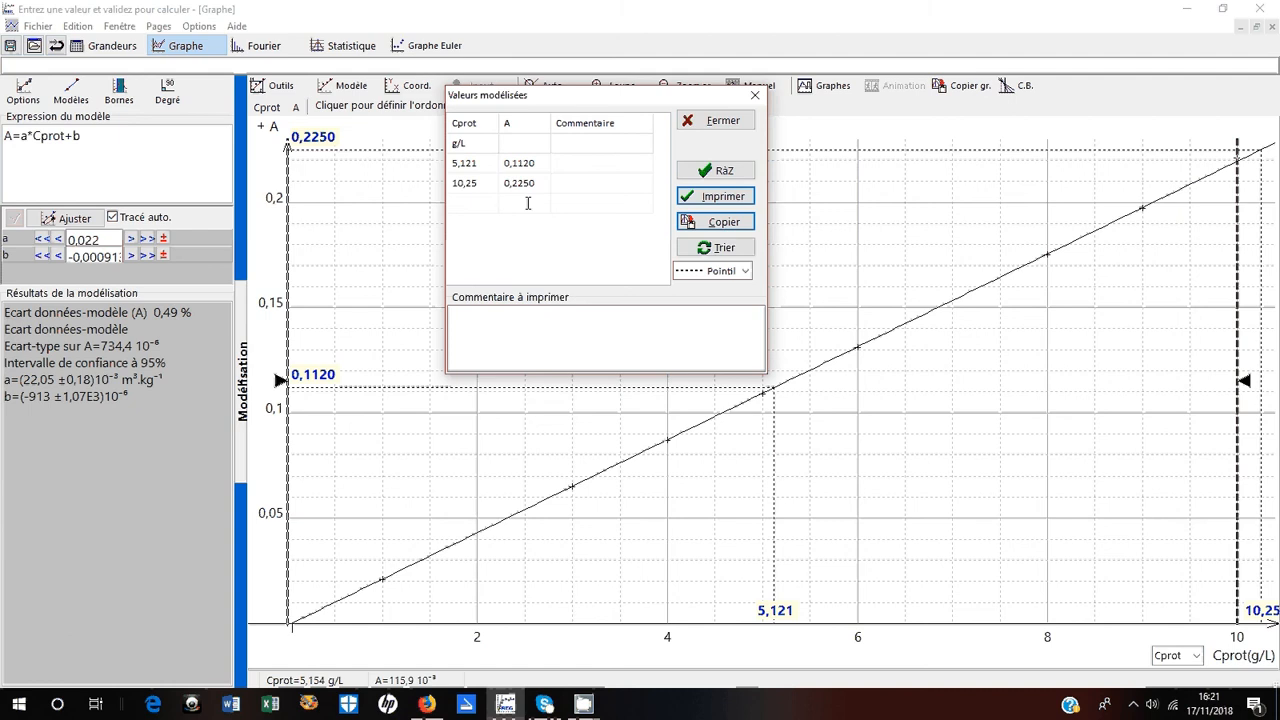
{"action": "type", "text": "0.452"}
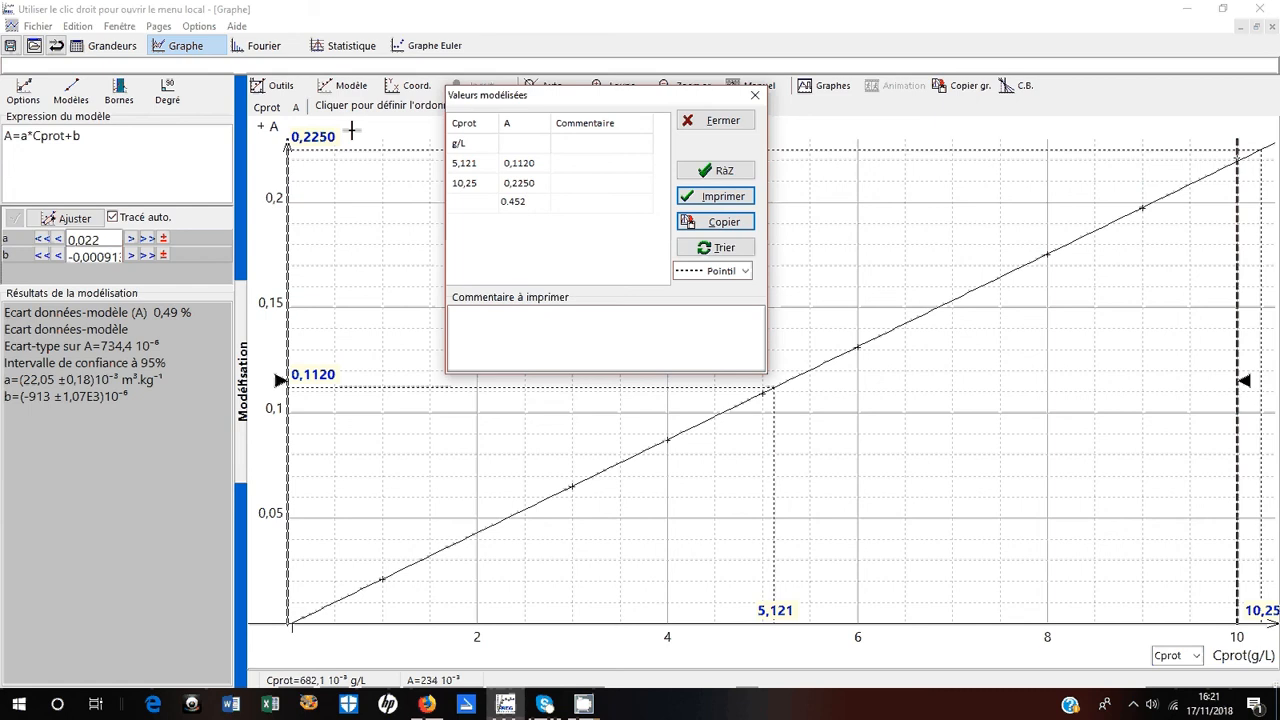
{"action": "key", "text": "Return"}
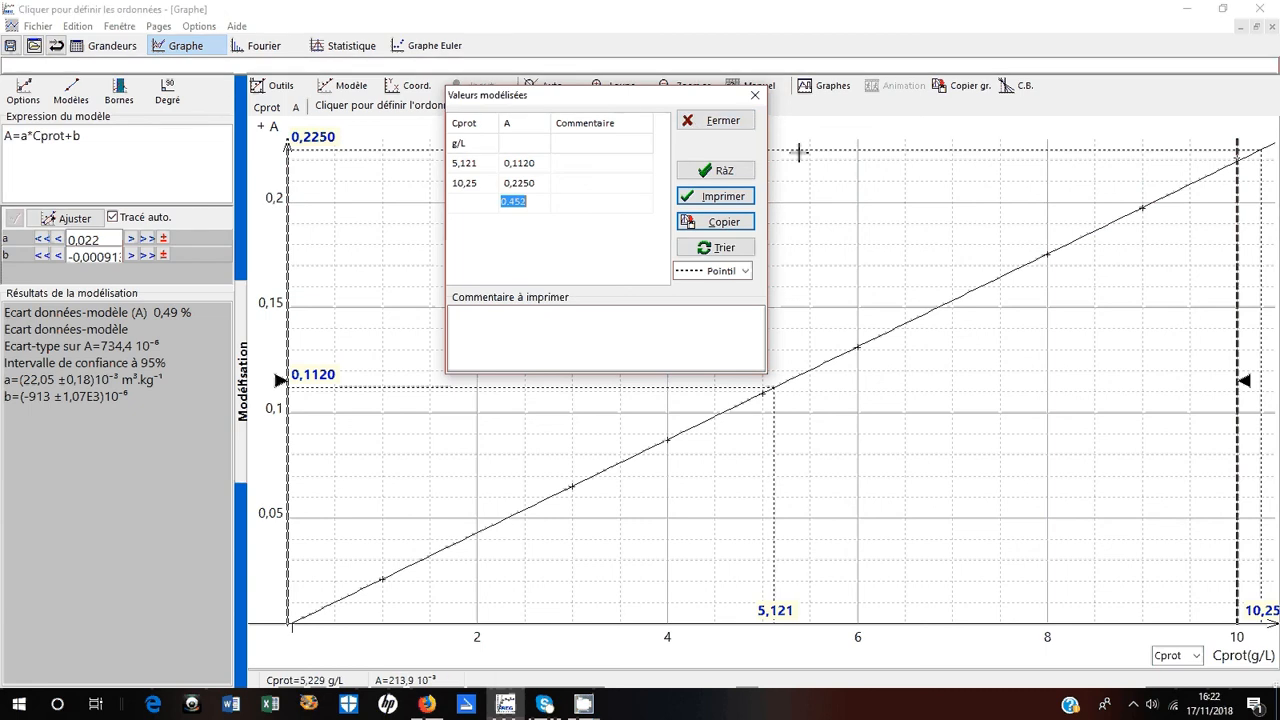
{"action": "left_click", "coordinate": [689, 121]}
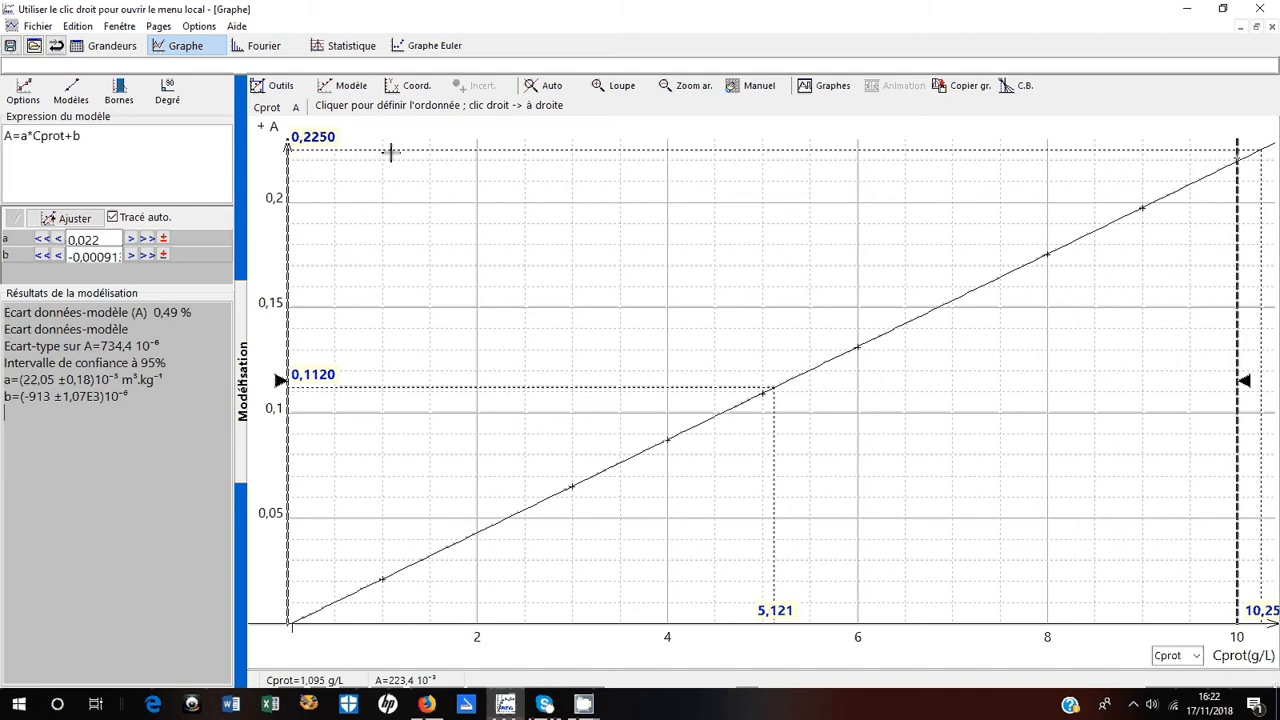
Calculate the modelled Cprot for an absorbance A of 0.452 on a wider graph range and sort the modelled values.
{"action": "left_click", "coordinate": [677, 88]}
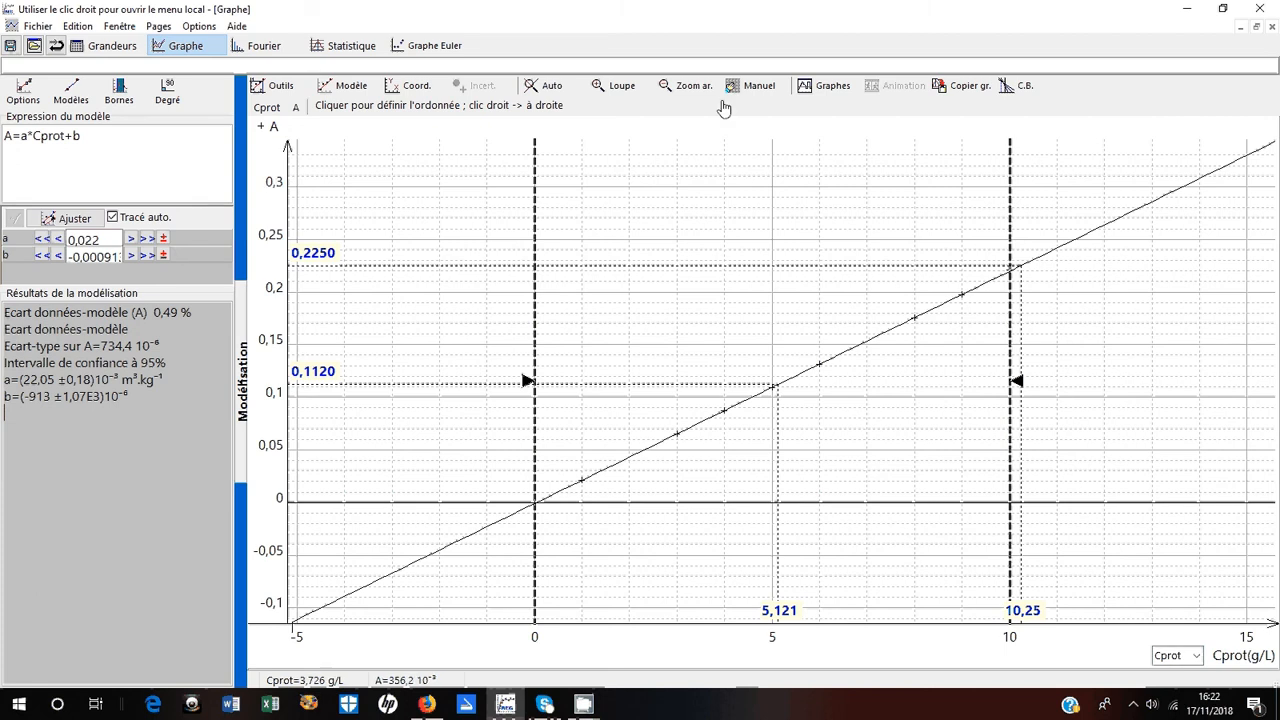
{"action": "left_click", "coordinate": [668, 90]}
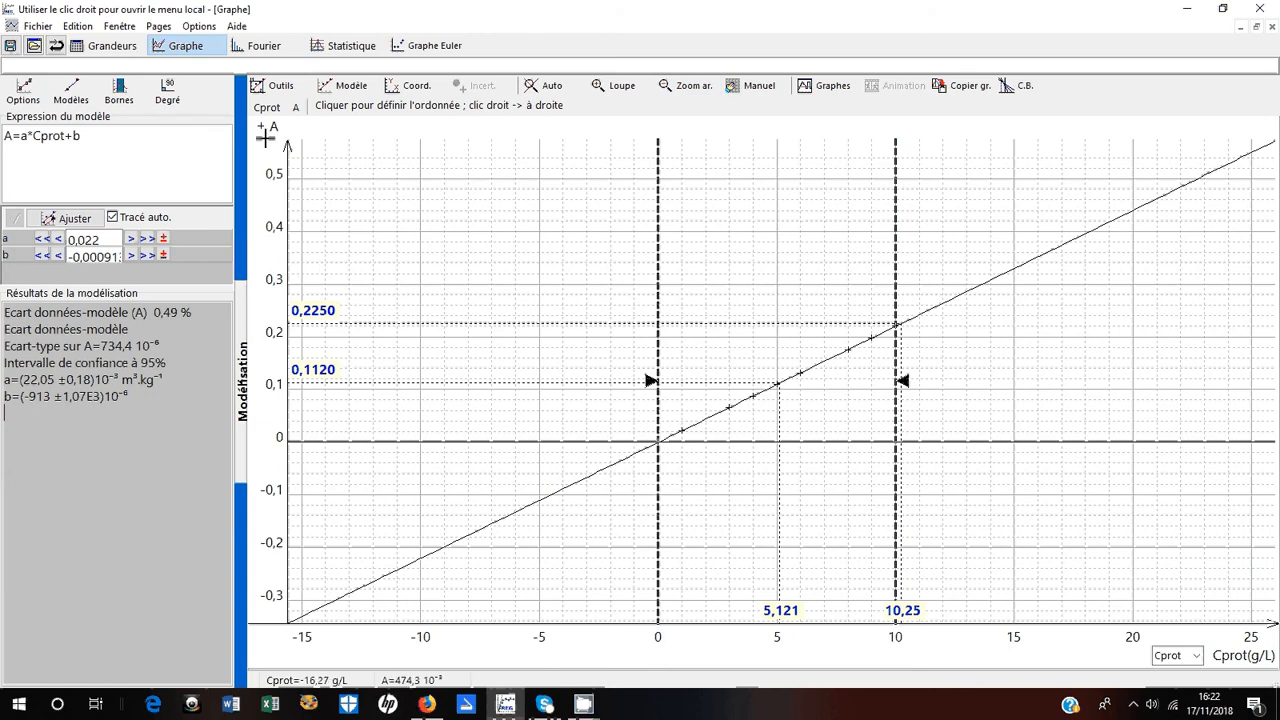
{"action": "left_click", "coordinate": [273, 86]}
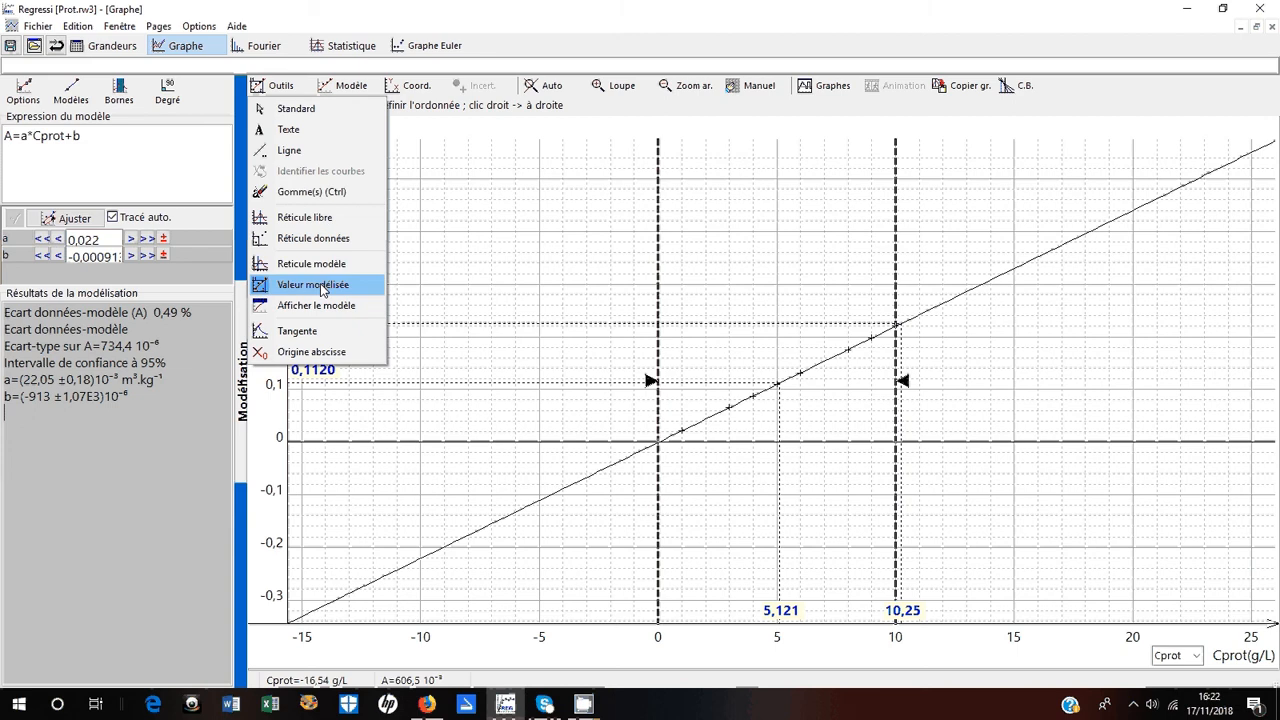
{"action": "left_click", "coordinate": [313, 284]}
{"action": "left_click", "coordinate": [515, 202]}
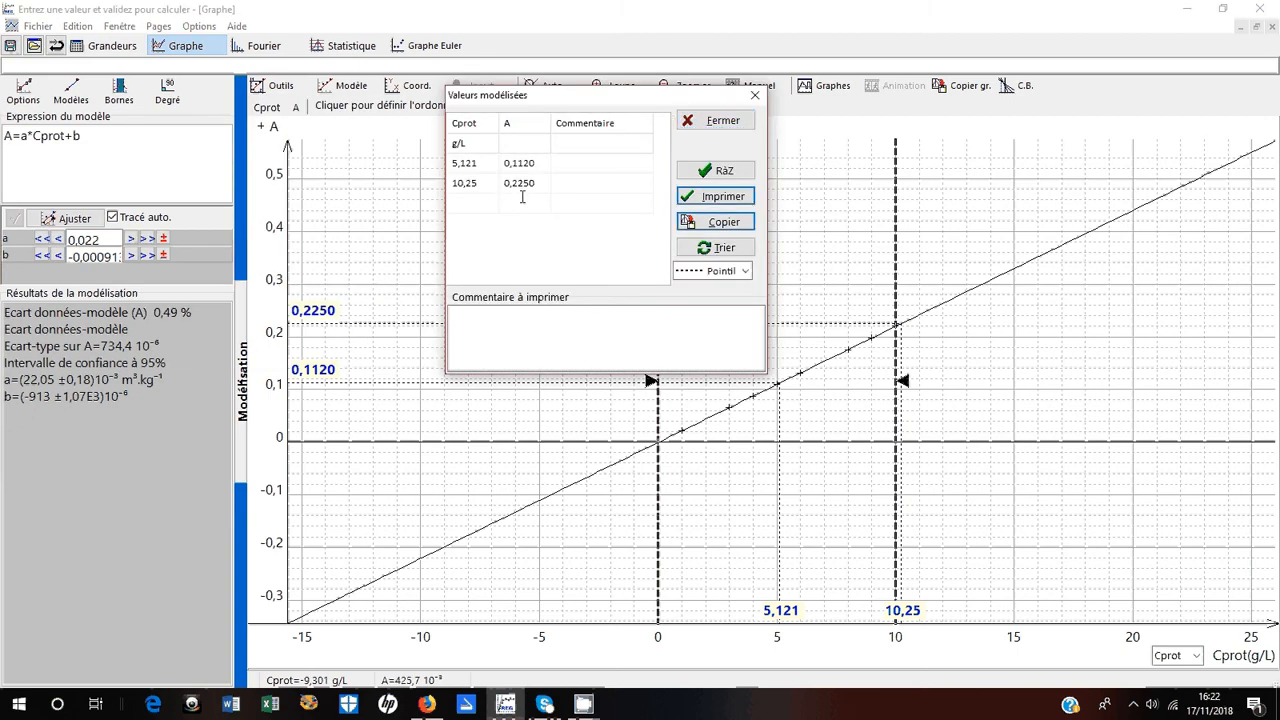
{"action": "type", "text": "0.452"}
{"action": "key", "text": "Return"}
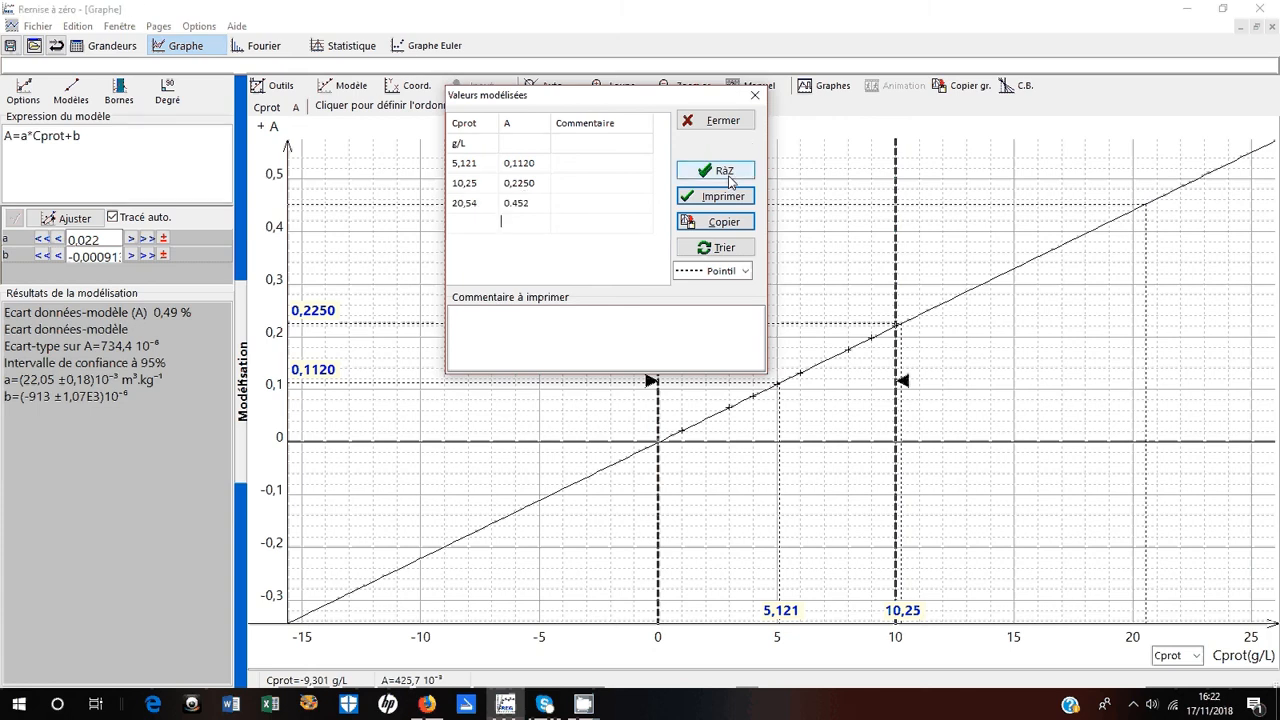
{"action": "left_click", "coordinate": [719, 249]}
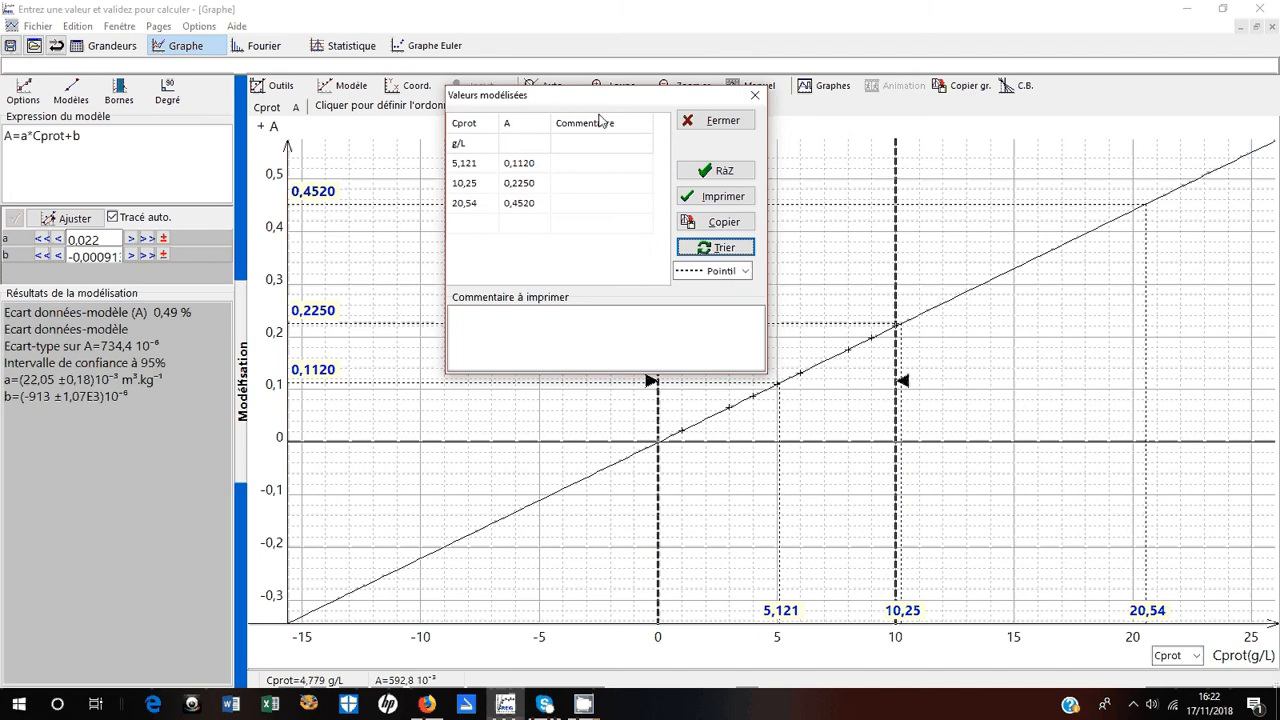
Print the modelled values table without a comment and close it.
{"action": "left_click_drag", "start_coordinate": [596, 101], "coordinate": [644, 97]}
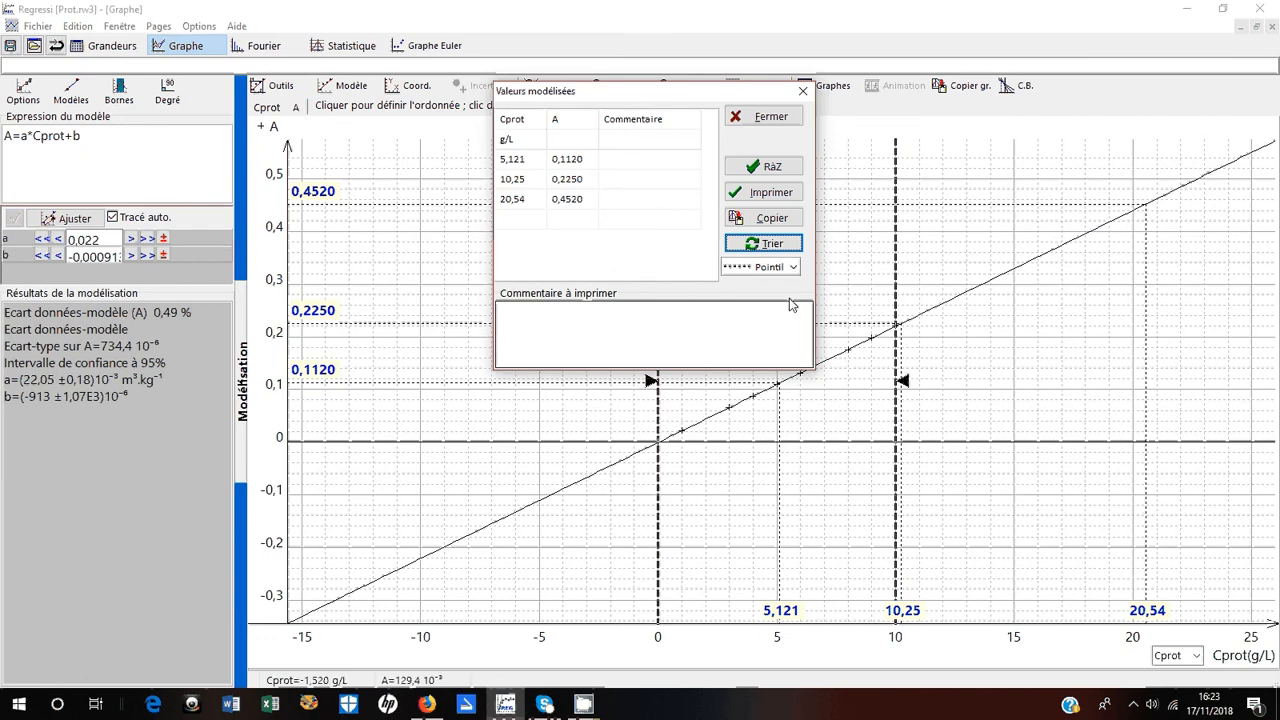
{"action": "left_click", "coordinate": [588, 314]}
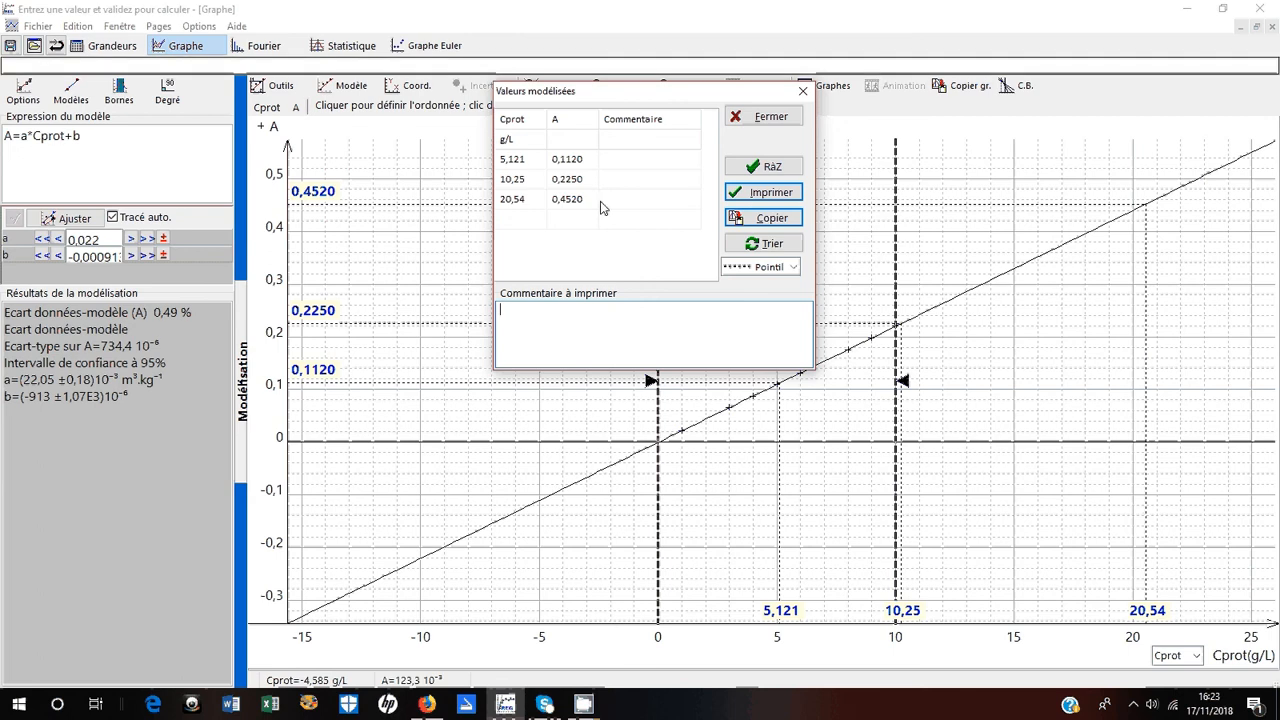
{"action": "left_click", "coordinate": [765, 195]}
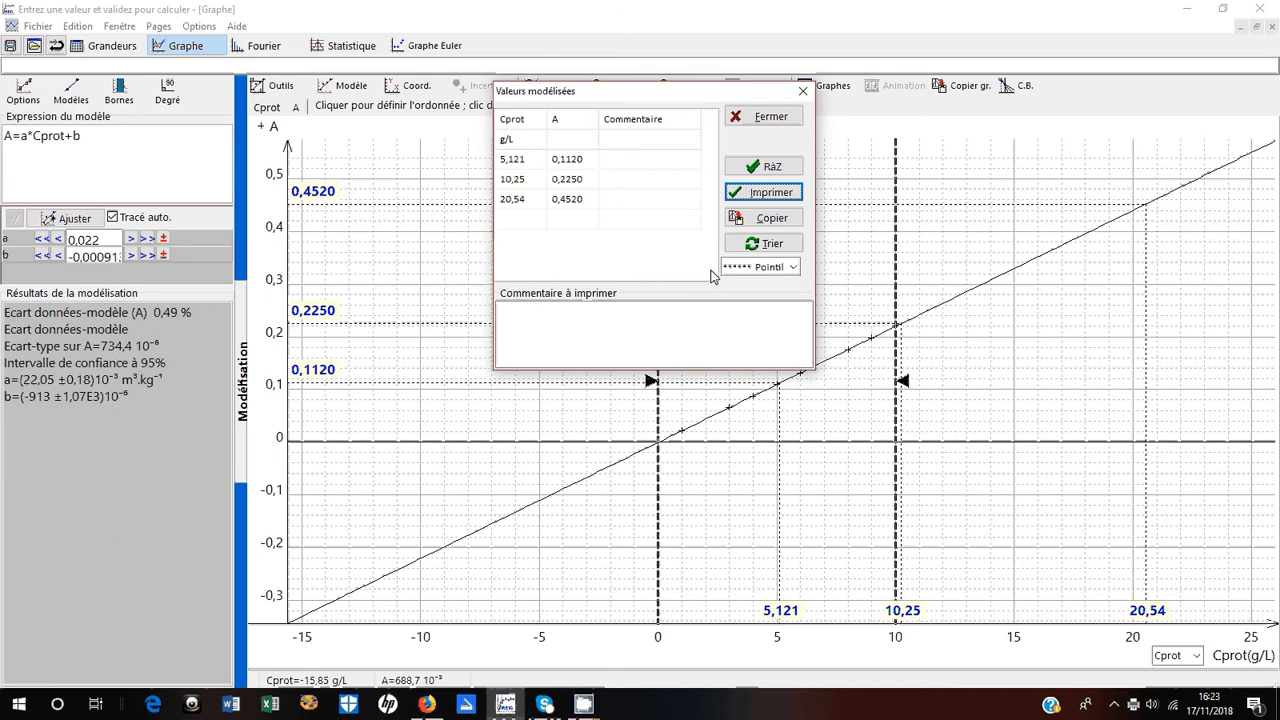
{"action": "left_click", "coordinate": [766, 116]}
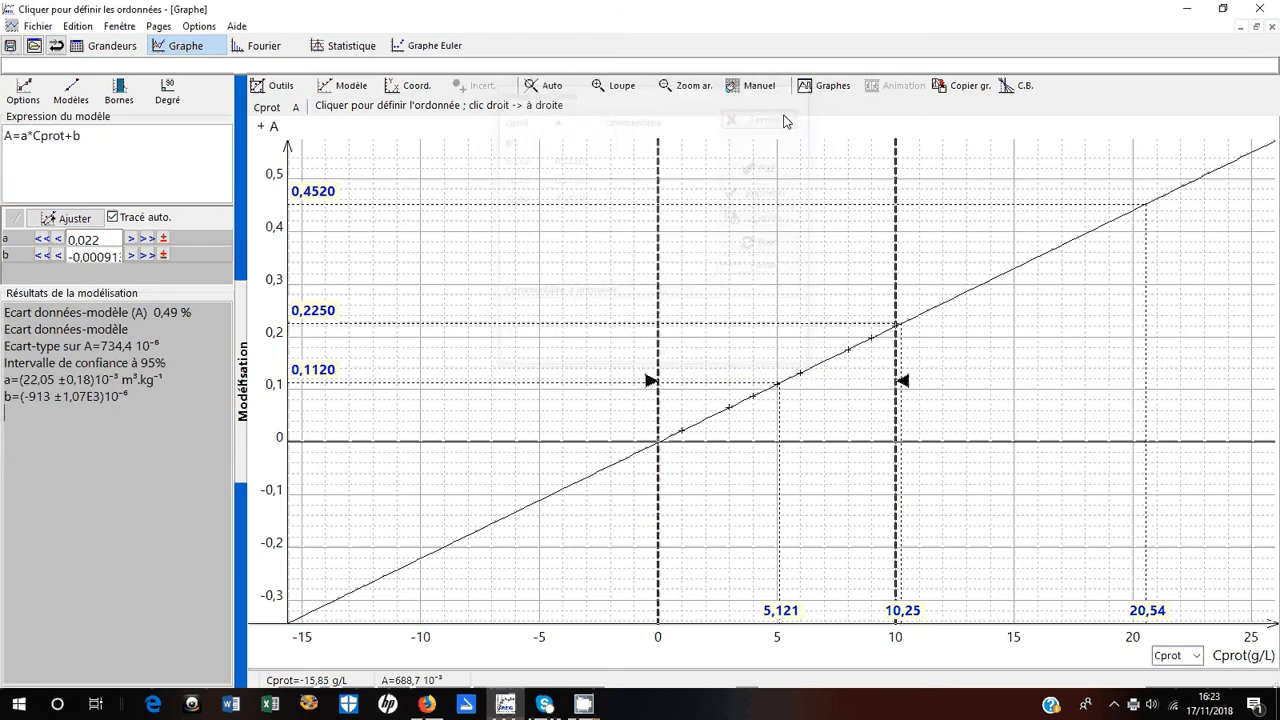
Include the variables table in the print selection with the graph and modelling, and abandon the printout.
{"action": "left_click", "coordinate": [37, 27]}
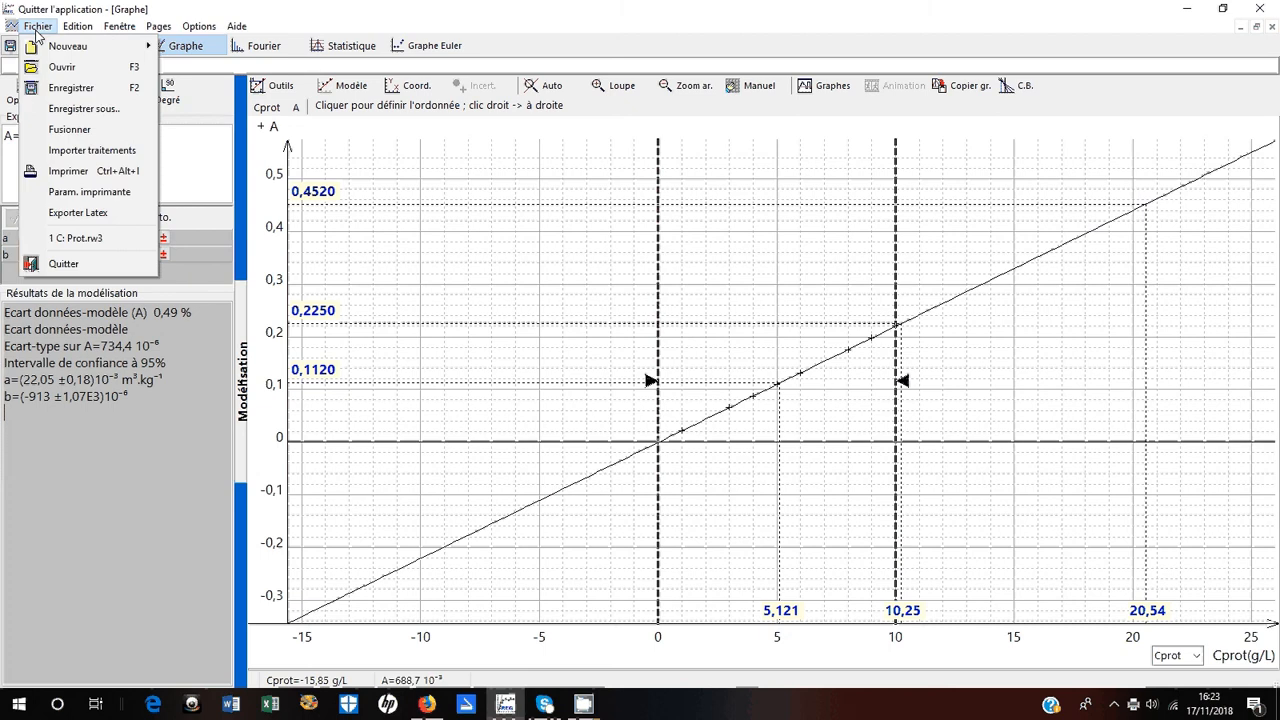
{"action": "left_click", "coordinate": [93, 172]}
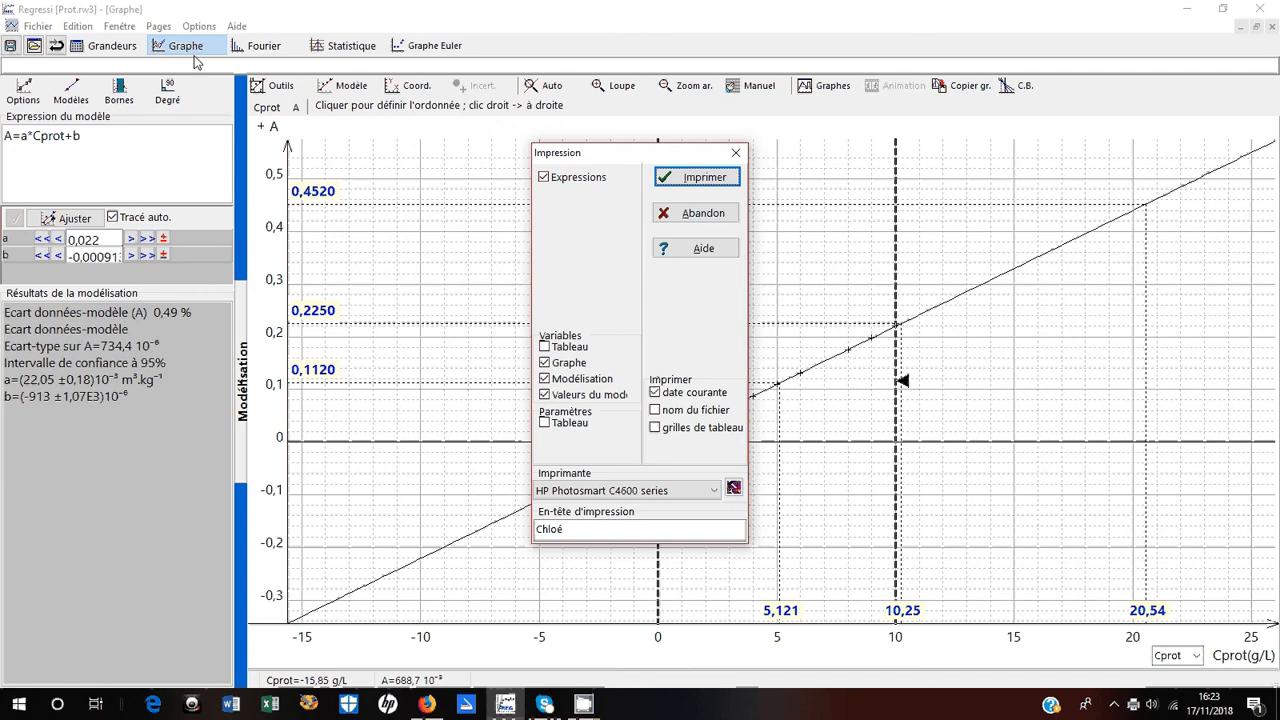
{"action": "left_click", "coordinate": [546, 349]}
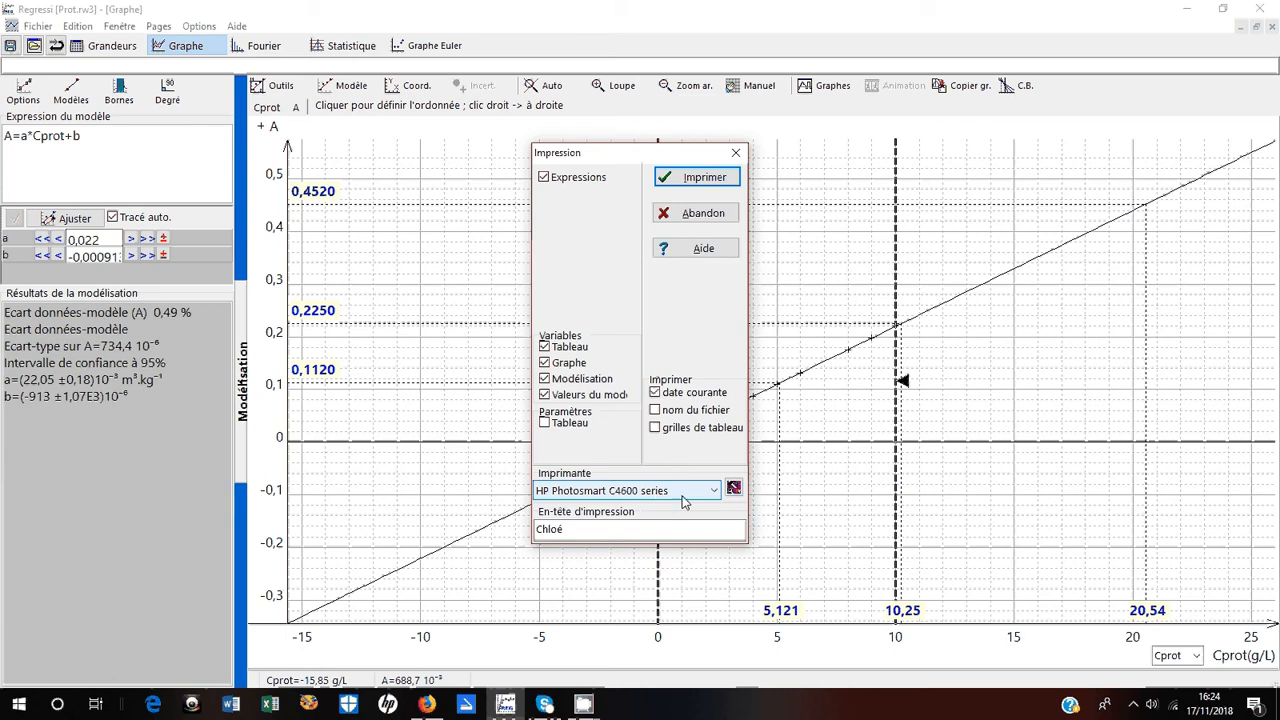
{"action": "left_click", "coordinate": [703, 214]}
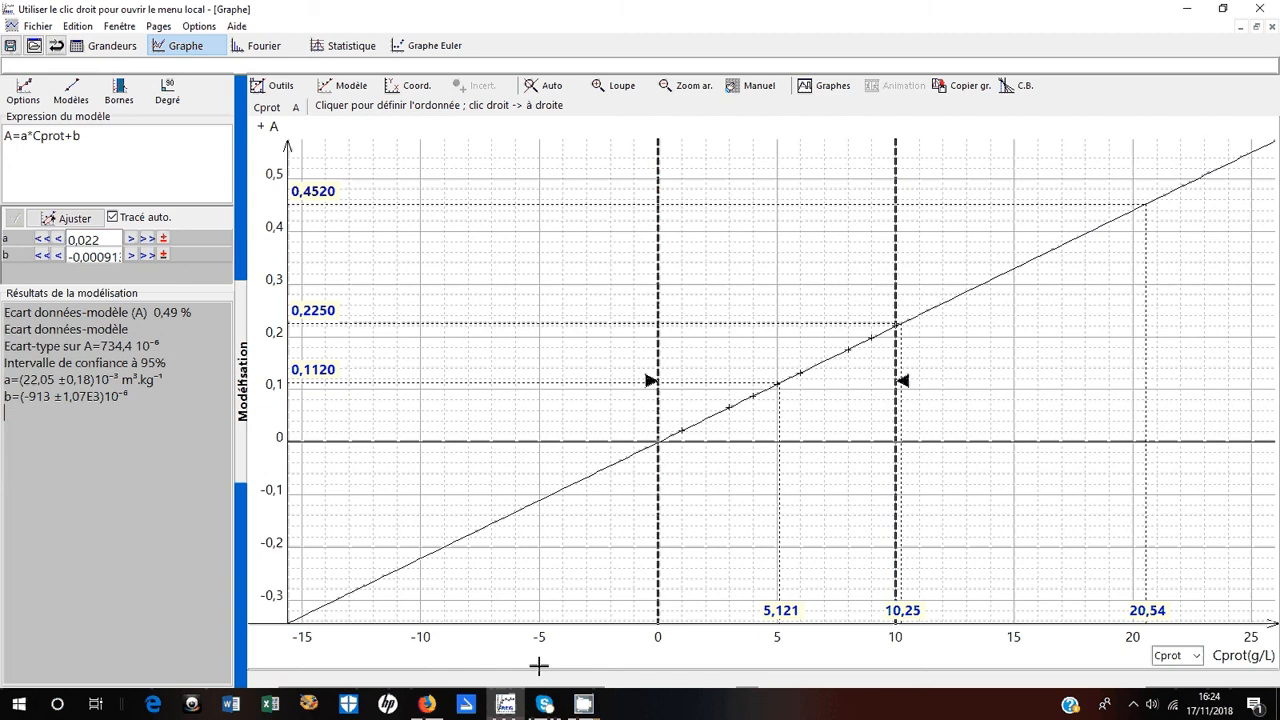
{"action": "mouse_move", "coordinate": [585, 712]}
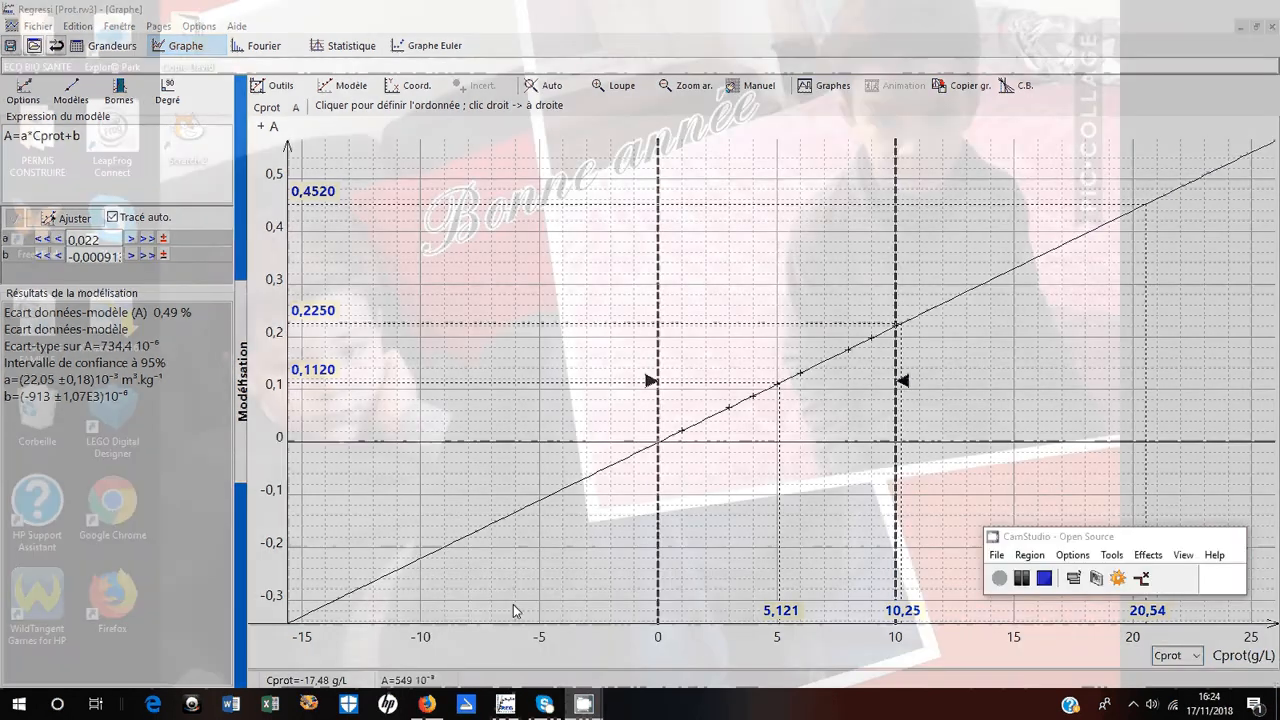
{"action": "left_click", "coordinate": [513, 610]}
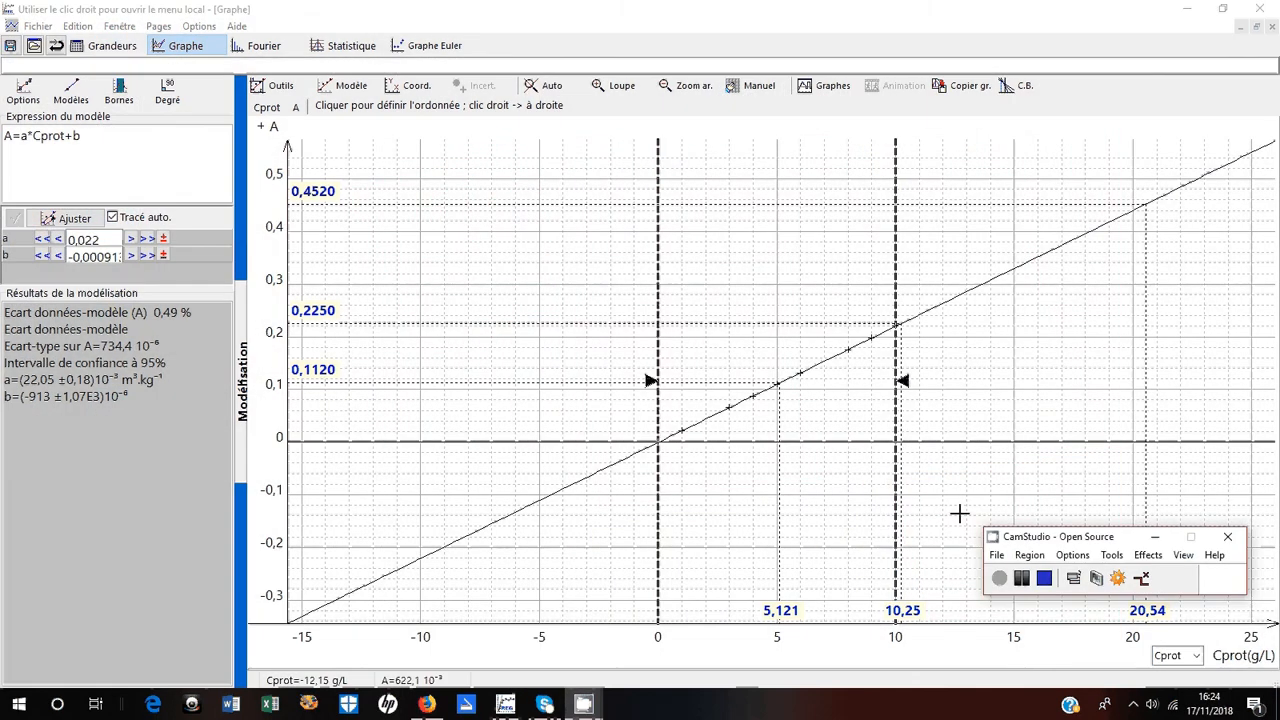